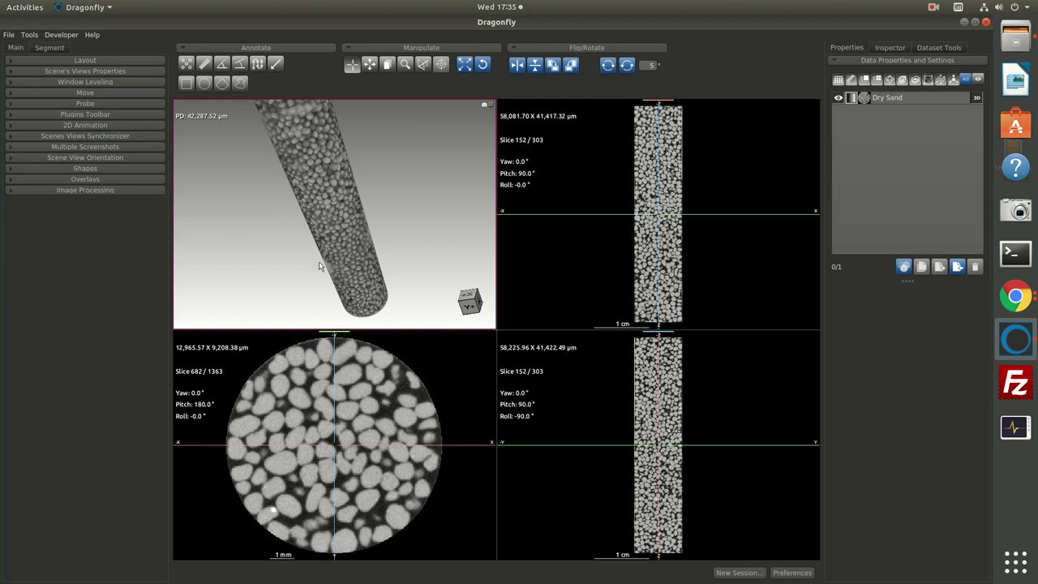
# Open the Image Processing Toolbox and move its operations dialog slightly.
pyautogui.click(30, 36)
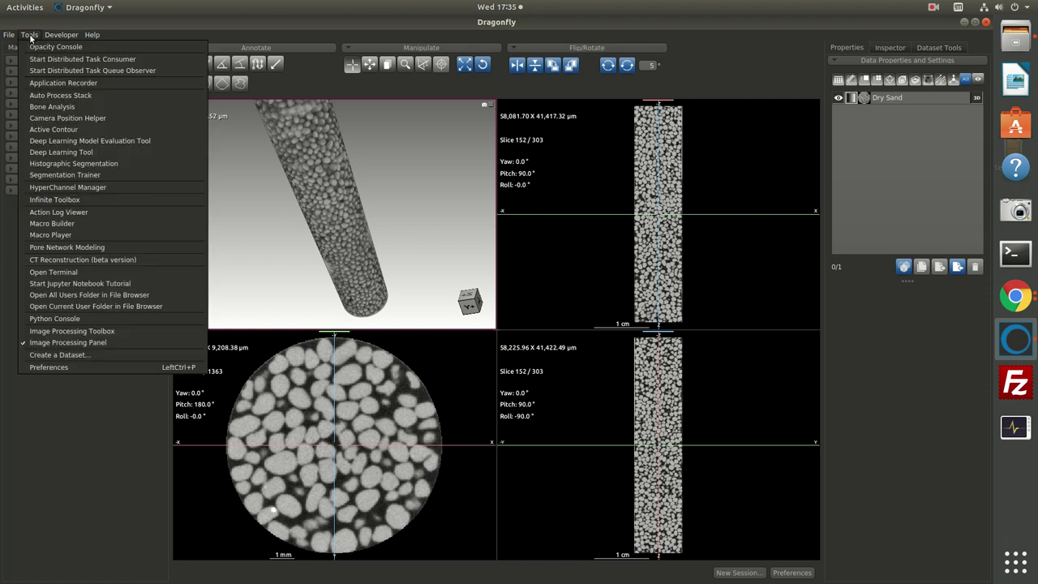
pyautogui.click(91, 332)
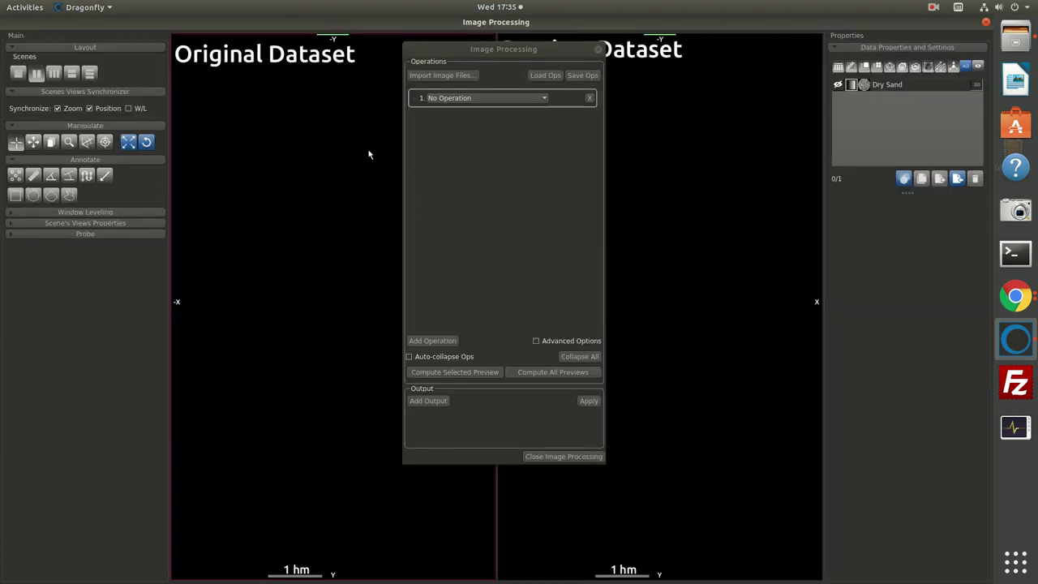
pyautogui.moveTo(473, 52)
pyautogui.mouseDown()
pyautogui.moveTo(275, 93)
pyautogui.moveTo(117, 75)
pyautogui.moveTo(96, 63)
pyautogui.moveTo(95, 72)
pyautogui.moveTo(469, 107)
pyautogui.moveTo(483, 58)
pyautogui.mouseUp()
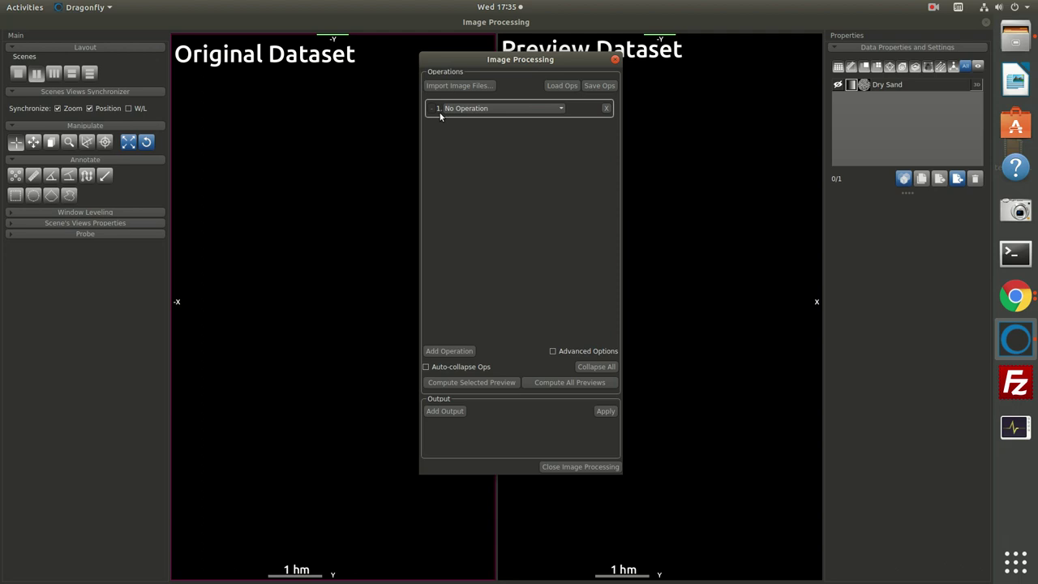
# Choose the Unsharp sharpening filter as the first operation on the Dry Sand dataset.
pyautogui.click(533, 111)
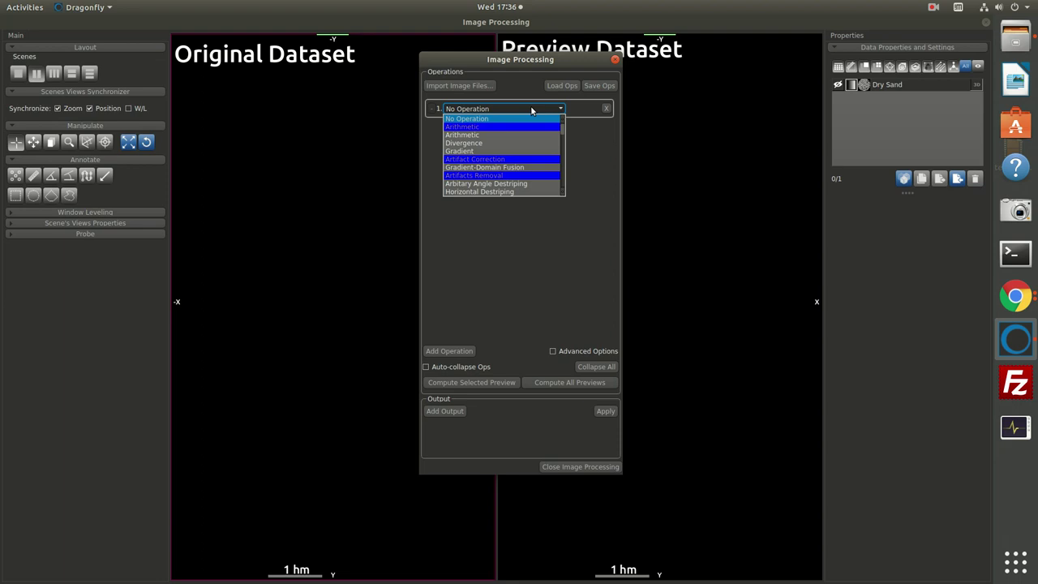
pyautogui.scroll(-5, 527, 154)
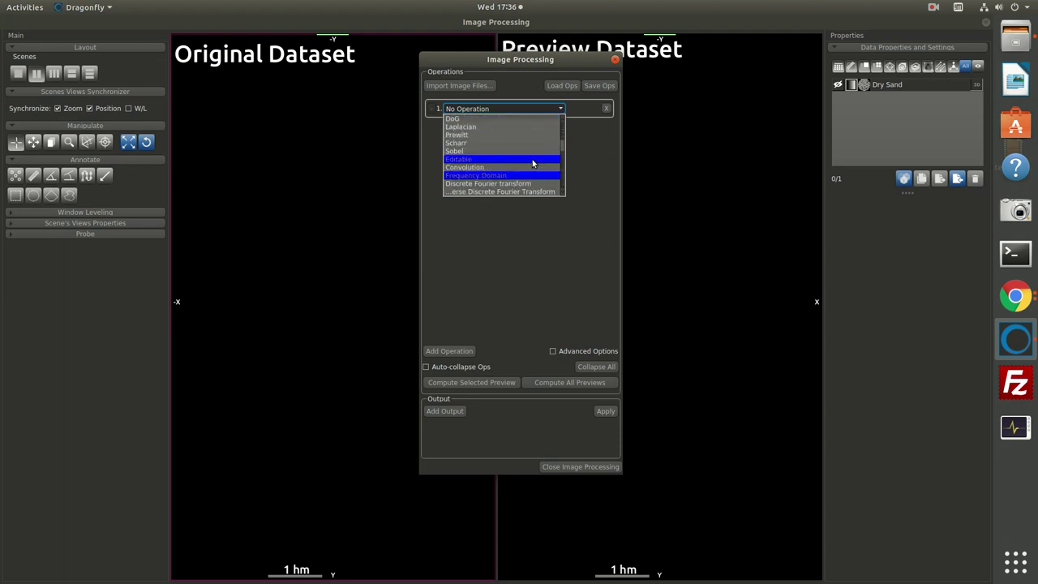
pyautogui.scroll(-6, 531, 162)
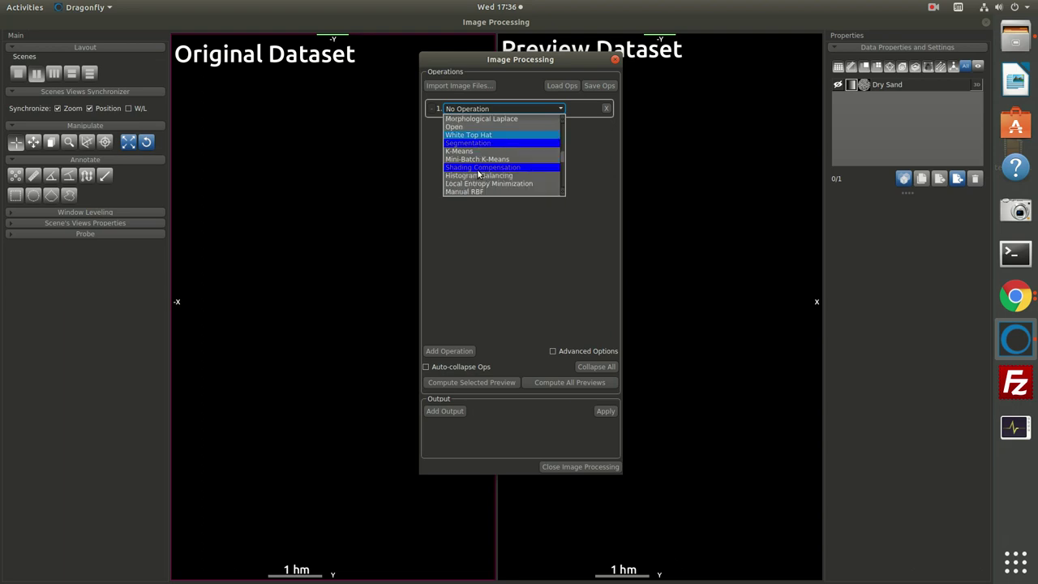
pyautogui.scroll(-1, 473, 173)
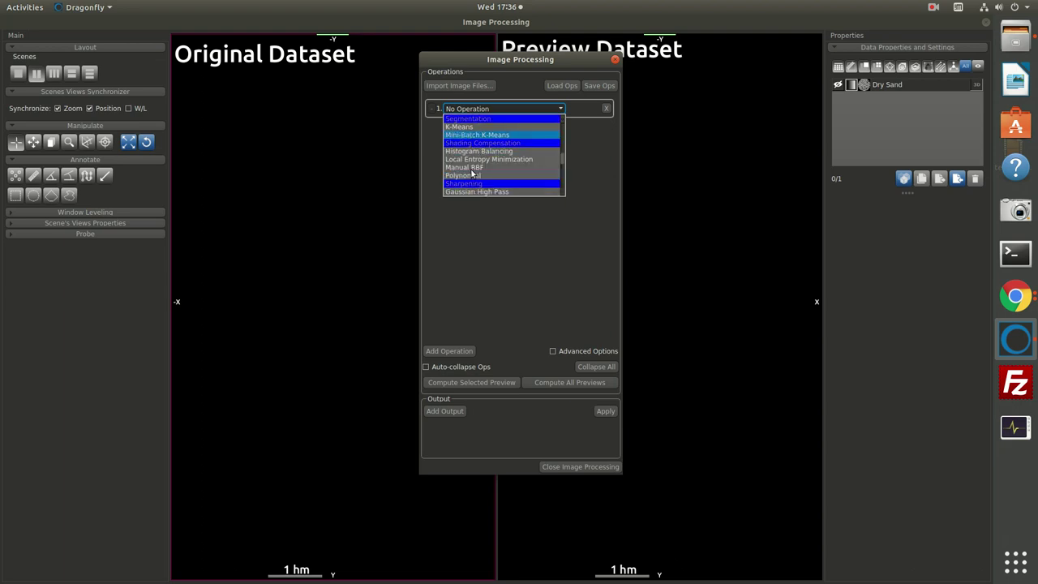
pyautogui.scroll(-1, 472, 173)
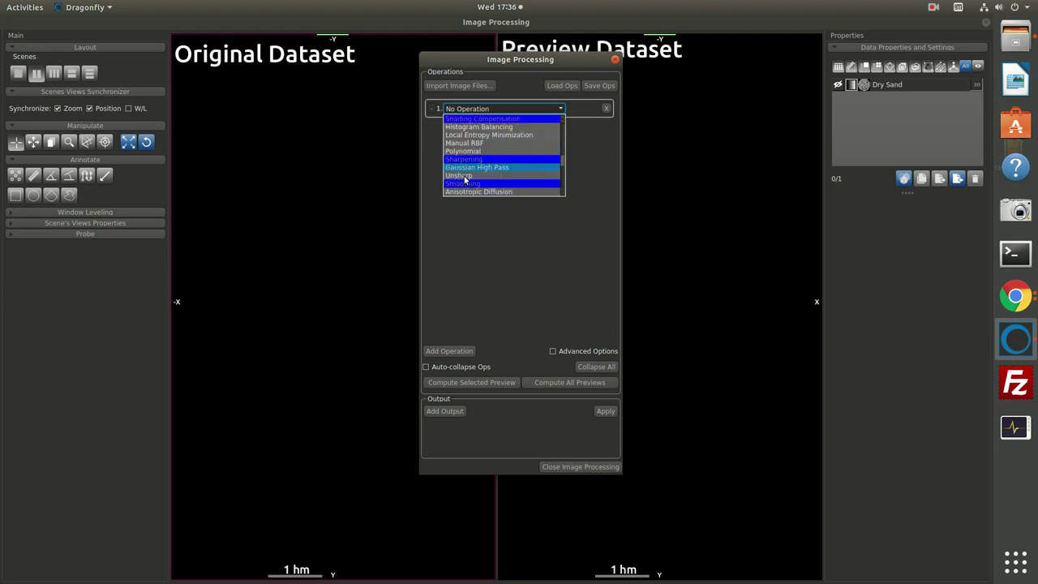
pyautogui.click(464, 176)
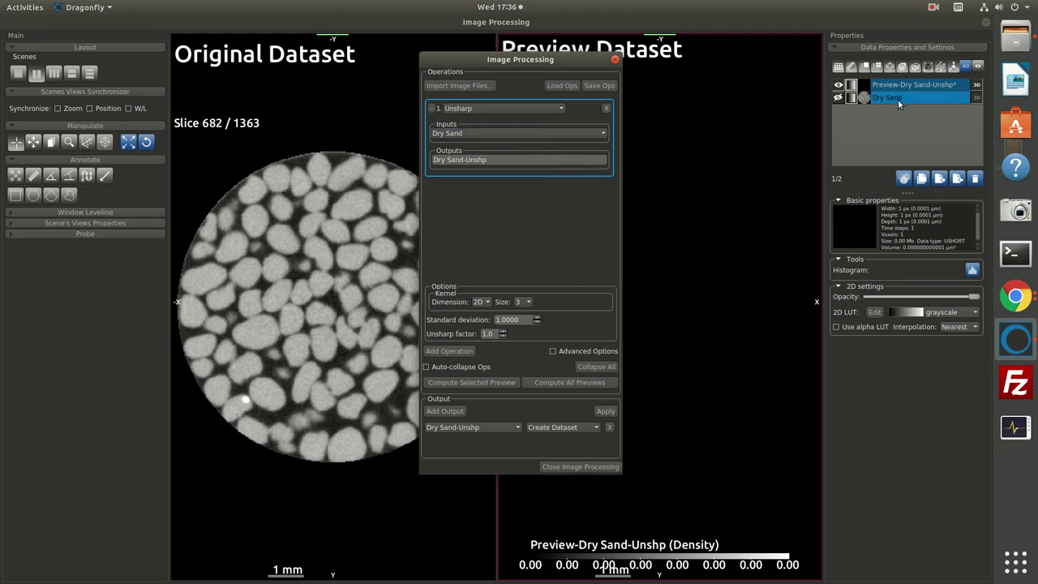
# Configure Unsharp with a 3D kernel, standard deviation 4 and unsharp factor 3, and compute its preview.
pyautogui.click(485, 159)
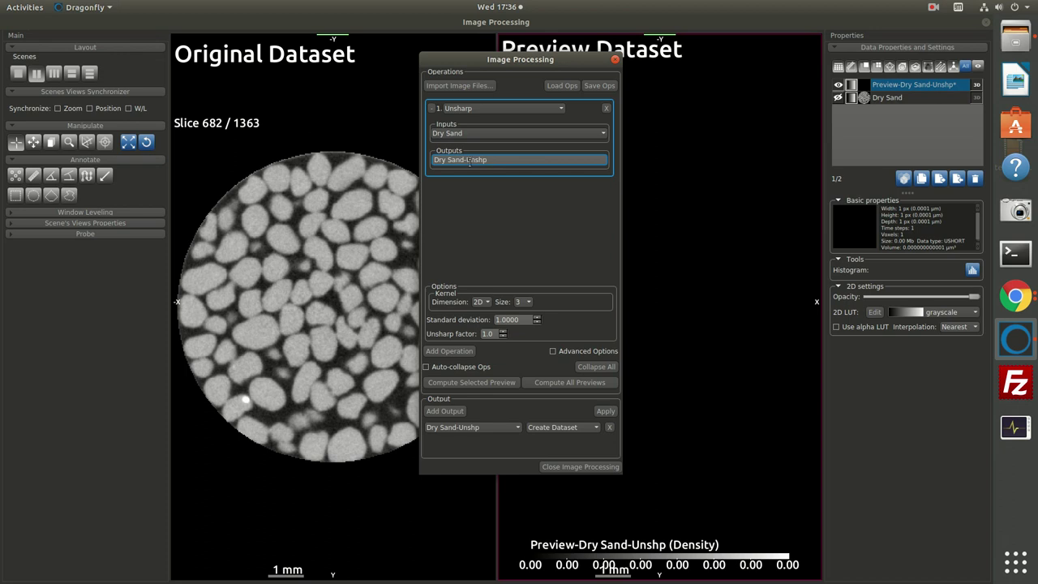
pyautogui.moveTo(465, 160); pyautogui.dragTo(491, 159)
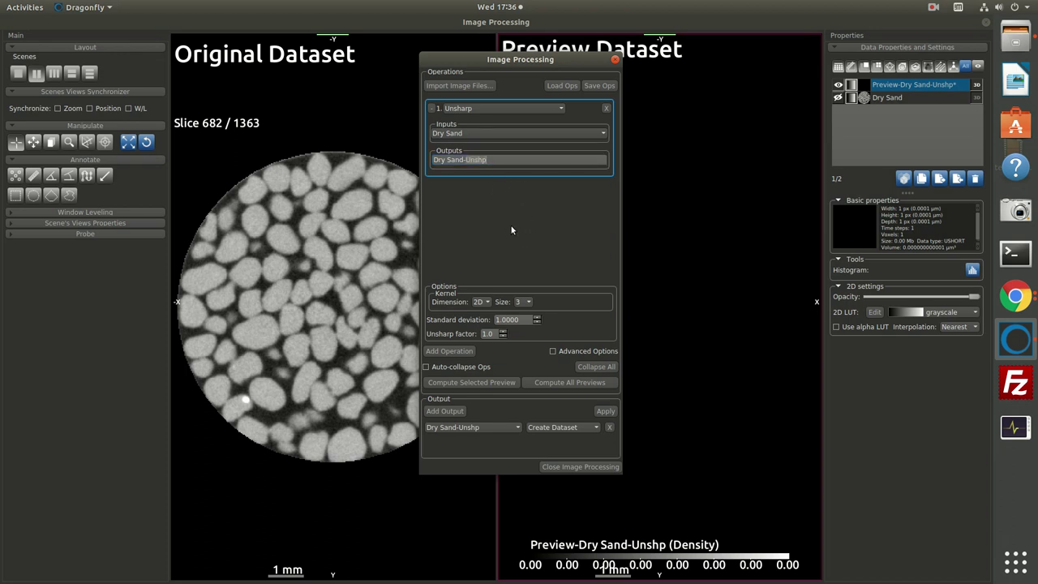
pyautogui.click(481, 302)
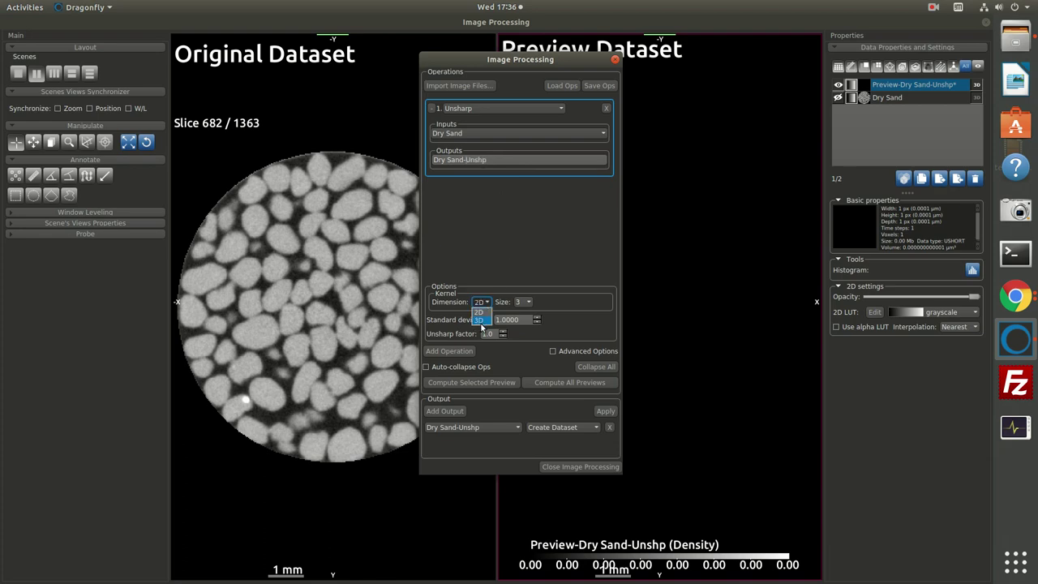
pyautogui.click(479, 320)
pyautogui.moveTo(356, 229); pyautogui.dragTo(378, 480, button='right')
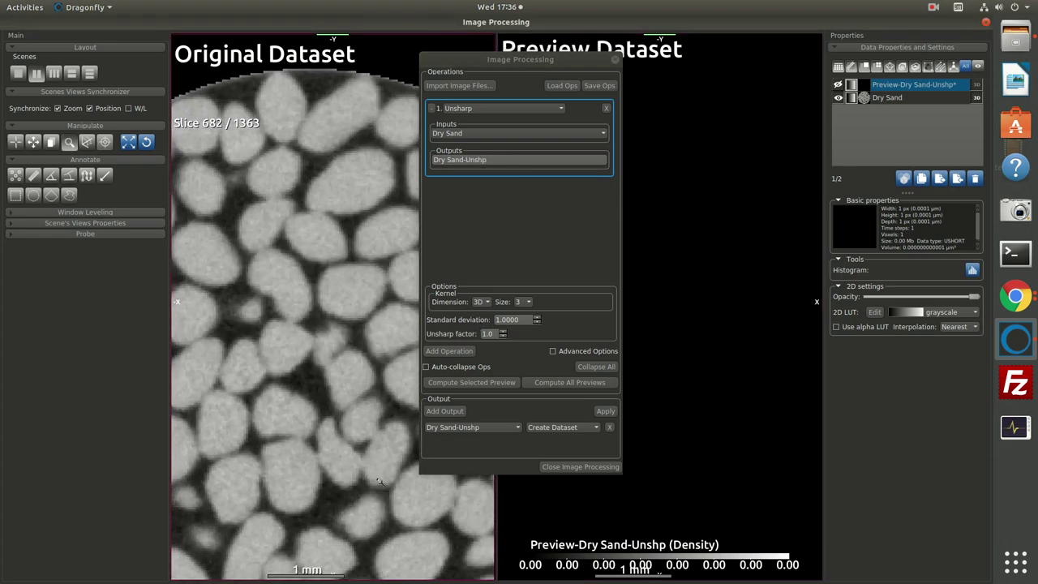
pyautogui.click(502, 332)
pyautogui.click(503, 331)
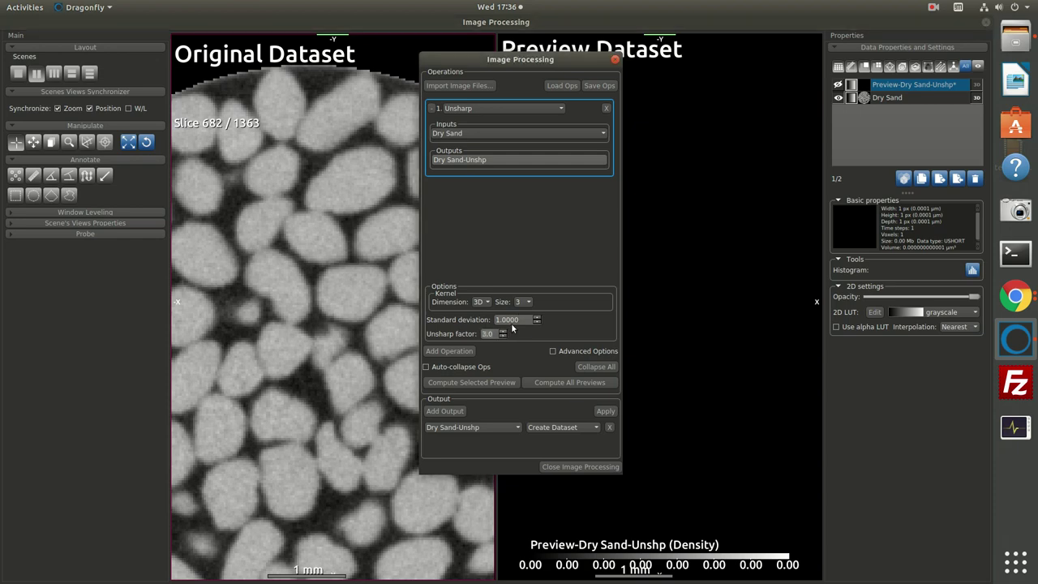
pyautogui.scroll(2, 512, 324)
pyautogui.click(470, 382)
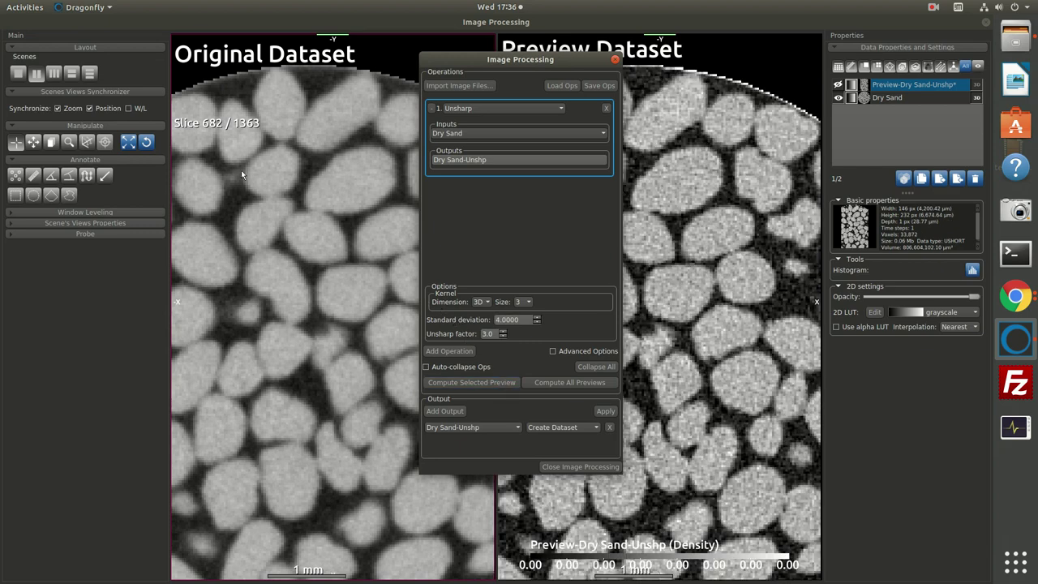
# Synchronize position and window leveling between the two views, and adjust the window level on the original dataset.
pyautogui.click(89, 108)
pyautogui.click(128, 109)
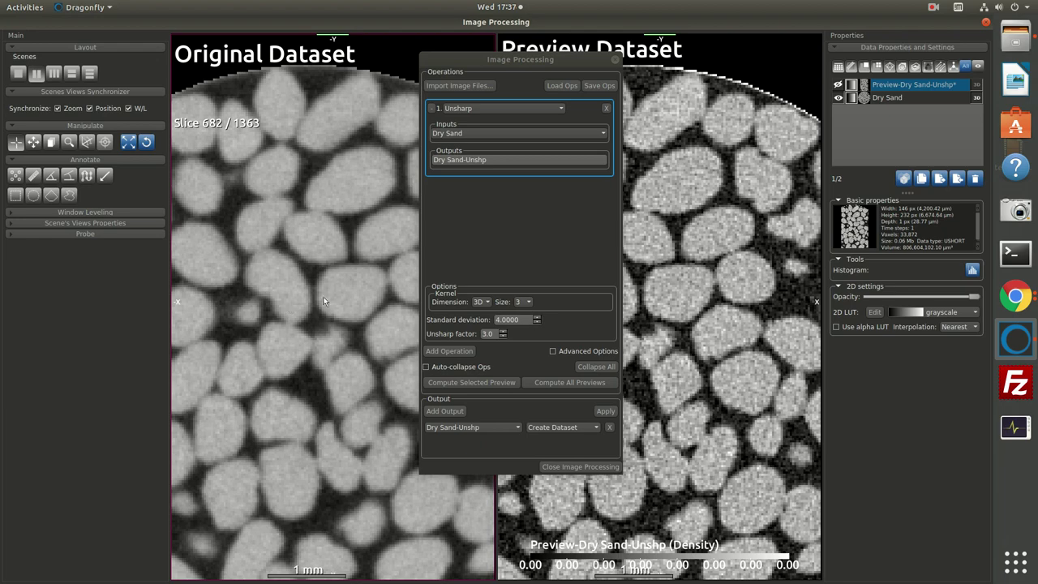
pyautogui.moveTo(287, 276); pyautogui.dragTo(309, 269, button='right')
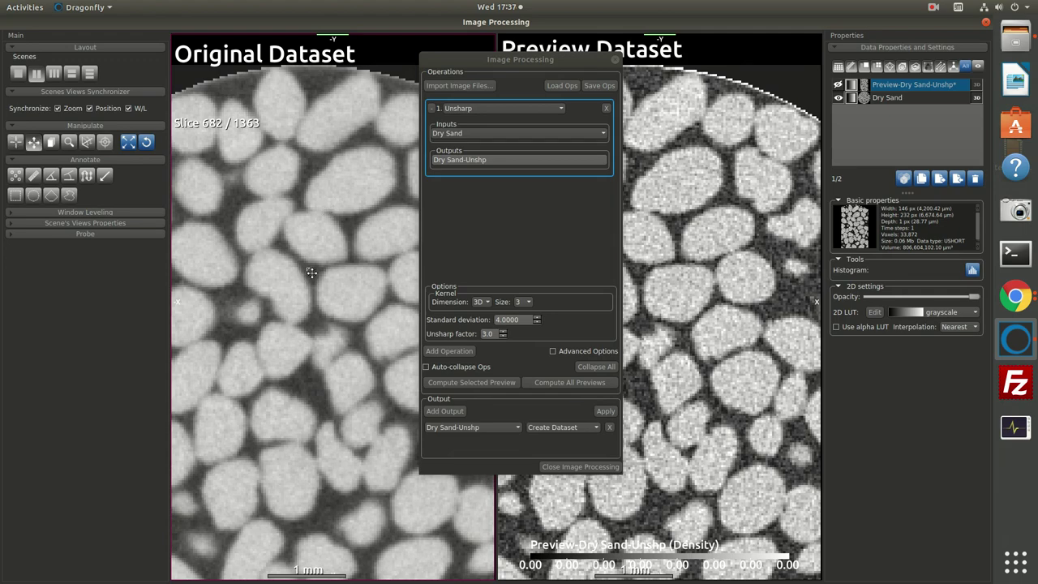
pyautogui.moveTo(309, 270)
pyautogui.mouseDown()
pyautogui.moveTo(324, 267)
pyautogui.moveTo(316, 270)
pyautogui.mouseUp()
# Compare the original and preview at several zoom levels, and compute the Unsharp preview for slice 704.
pyautogui.scroll(-6, 287, 266)
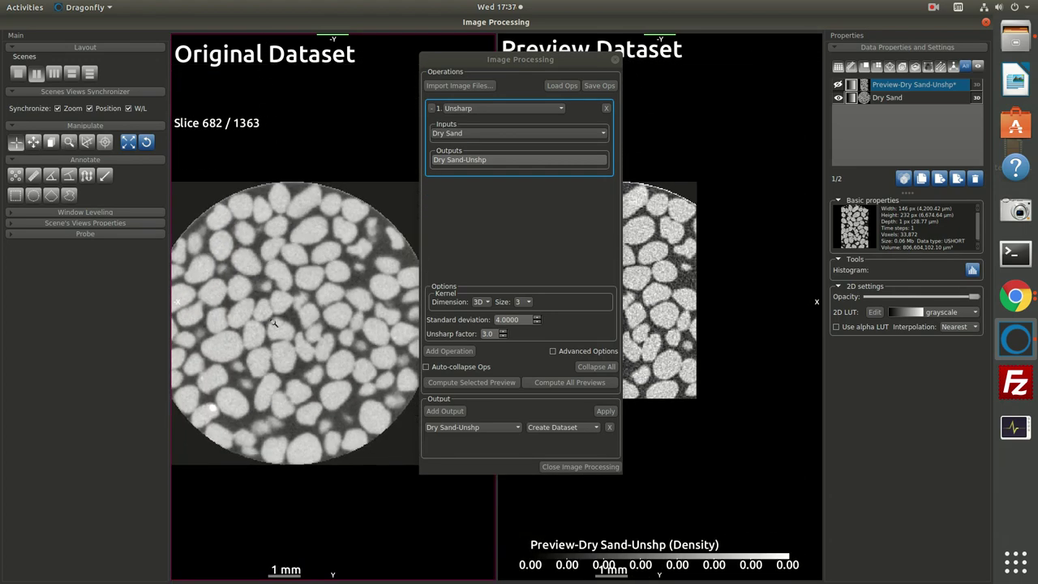
pyautogui.scroll(-3, 274, 324)
pyautogui.moveTo(304, 372); pyautogui.dragTo(361, 312)
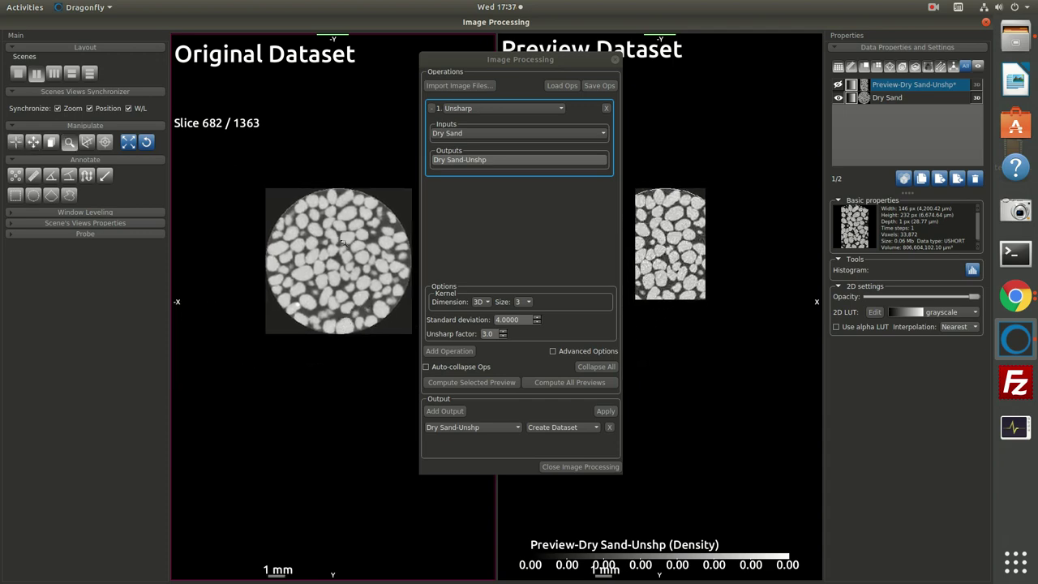
pyautogui.scroll(5, 308, 285)
pyautogui.scroll(5, 316, 405)
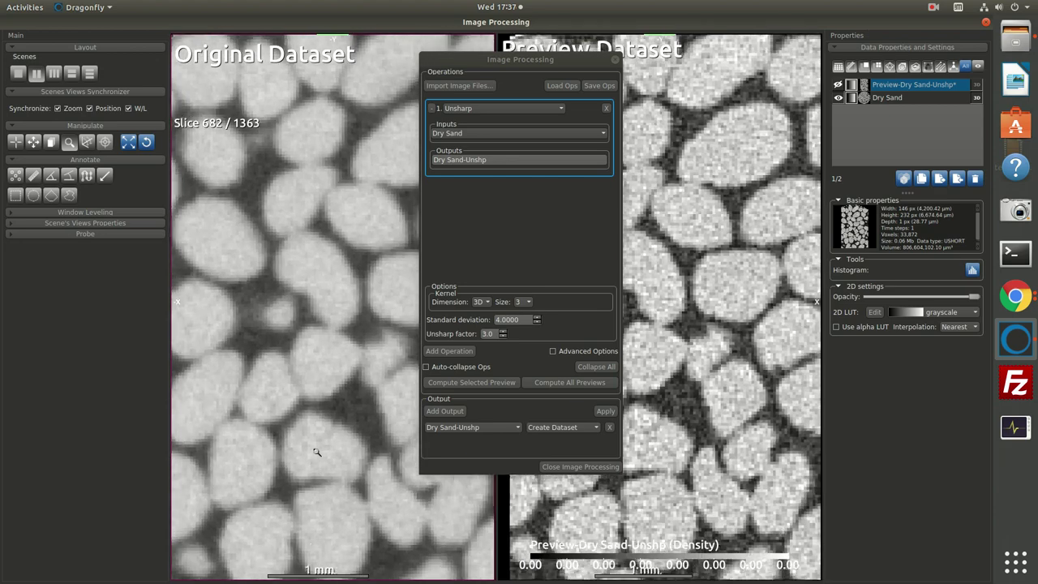
pyautogui.scroll(-2, 306, 389)
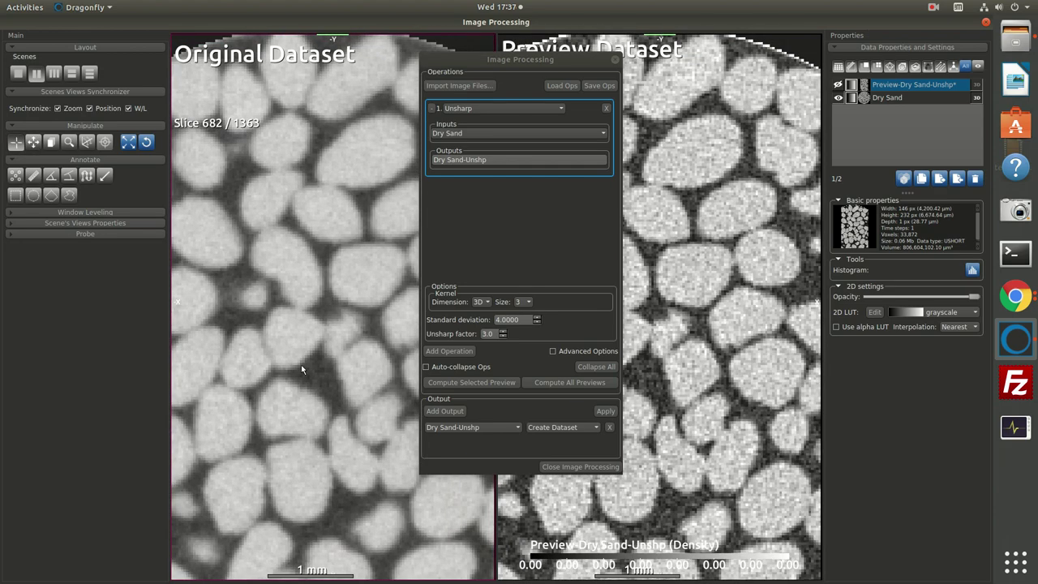
pyautogui.scroll(-20, 336, 347)
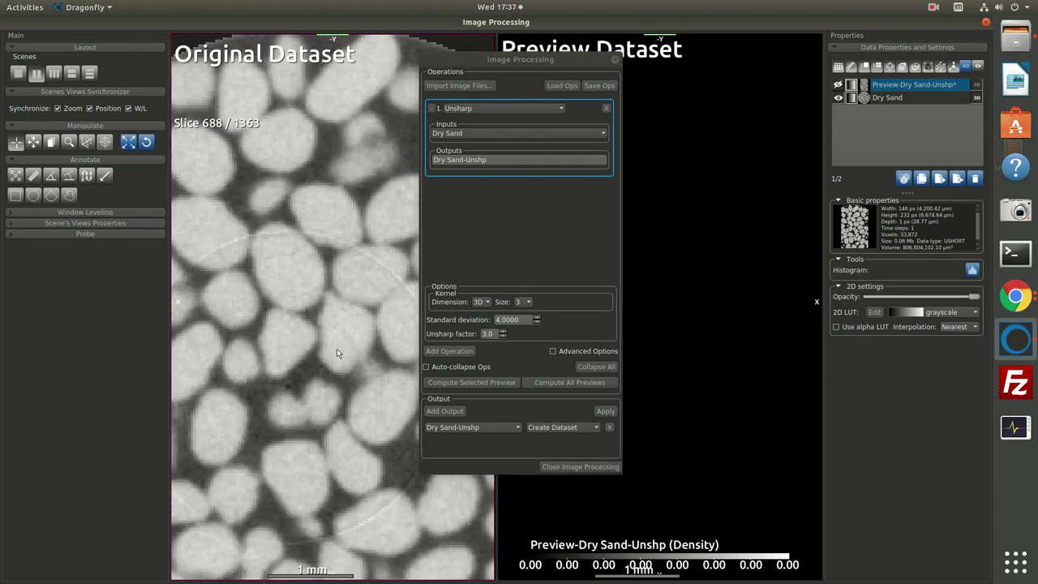
pyautogui.click(471, 382)
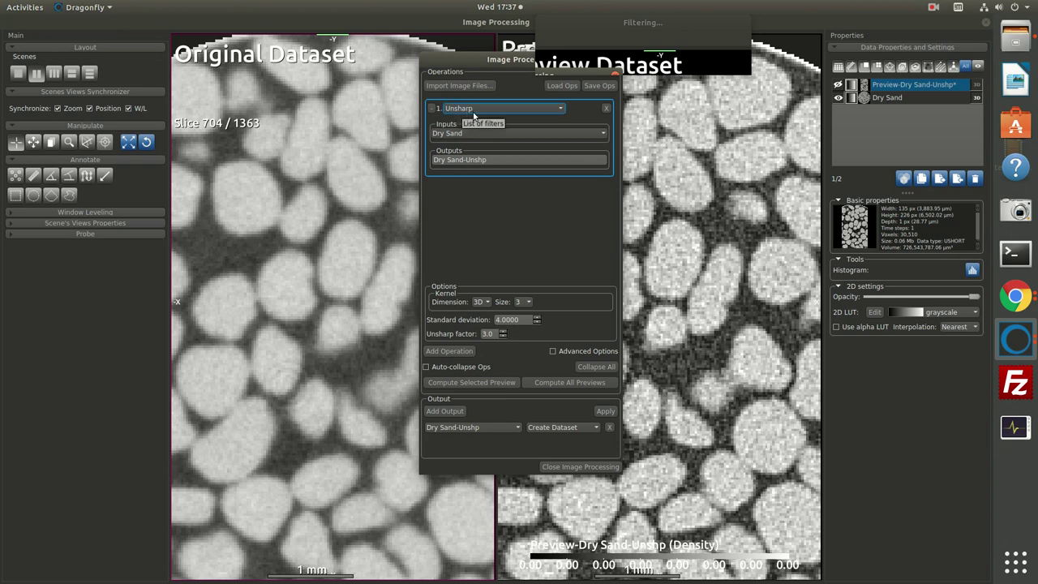
# Add a second operation using the Mean Shift smoothing filter on the Unsharp output.
pyautogui.click(458, 350)
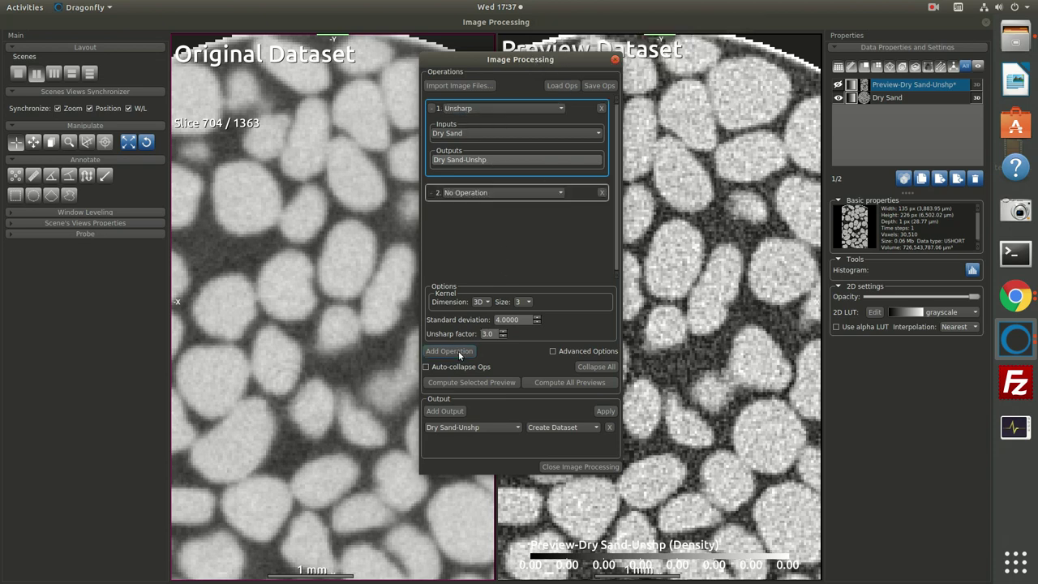
pyautogui.click(466, 193)
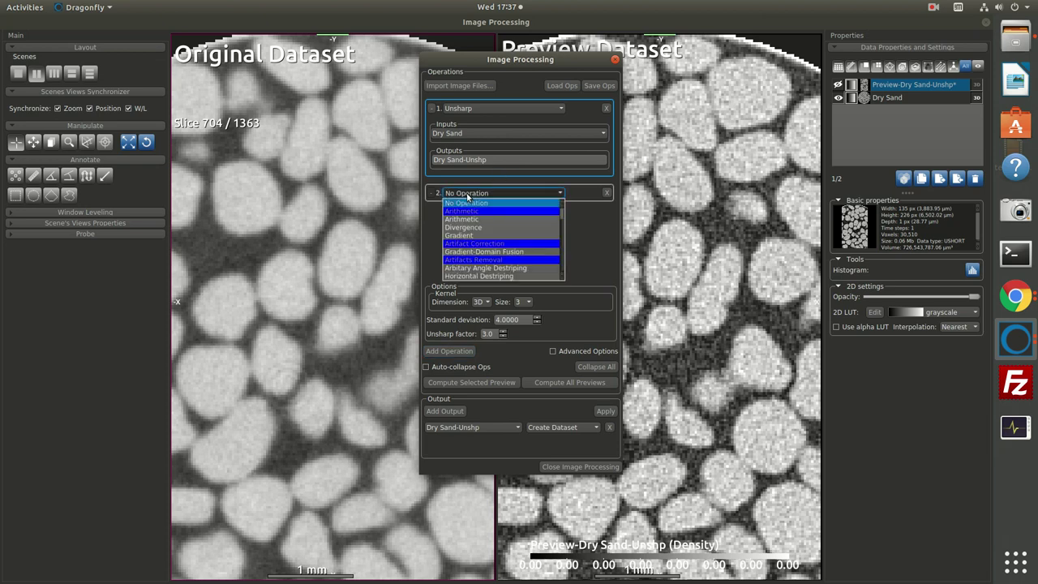
pyautogui.write('me')
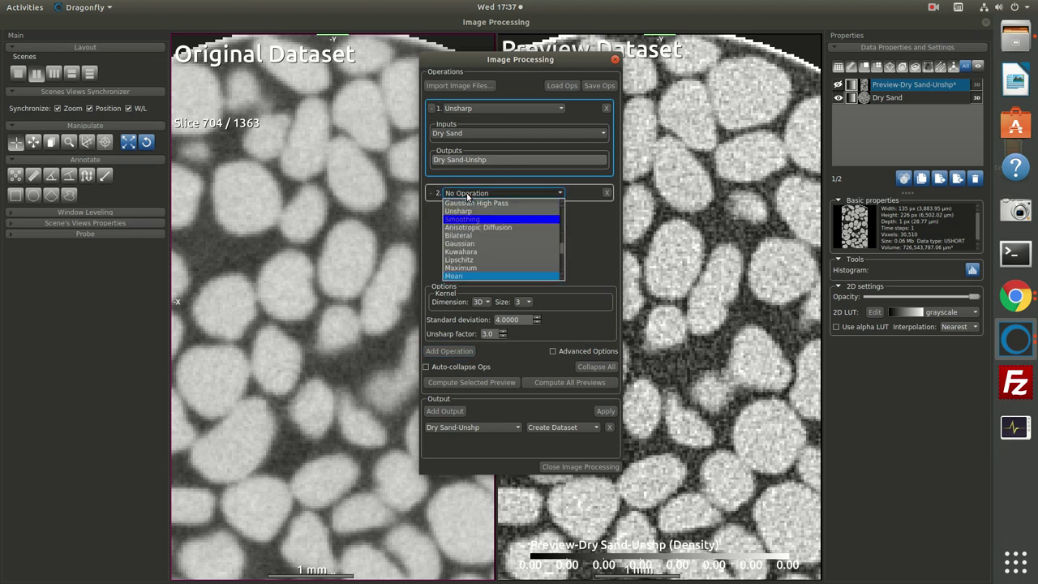
pyautogui.press('Down')
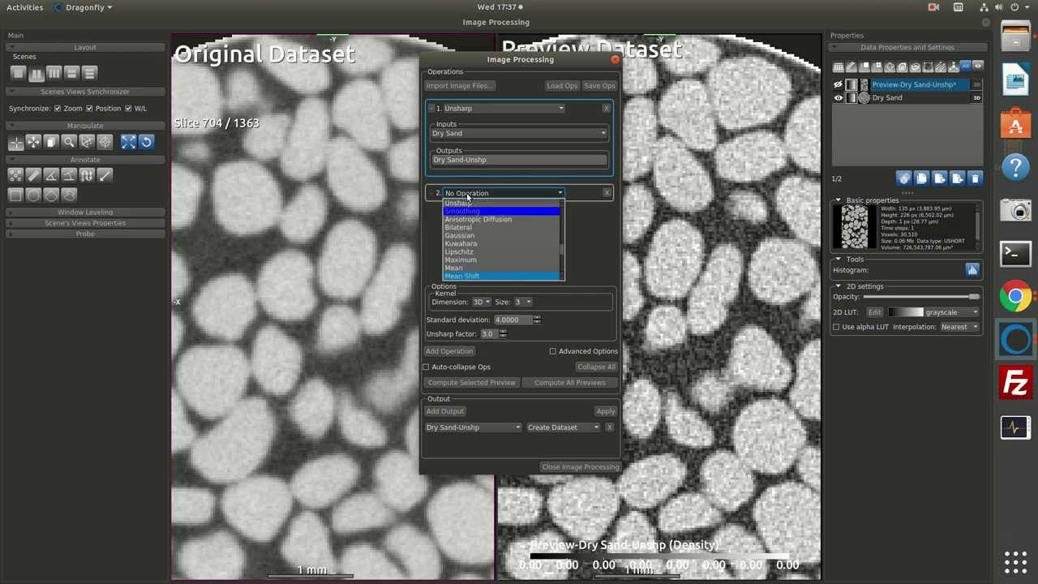
pyautogui.press('Return')
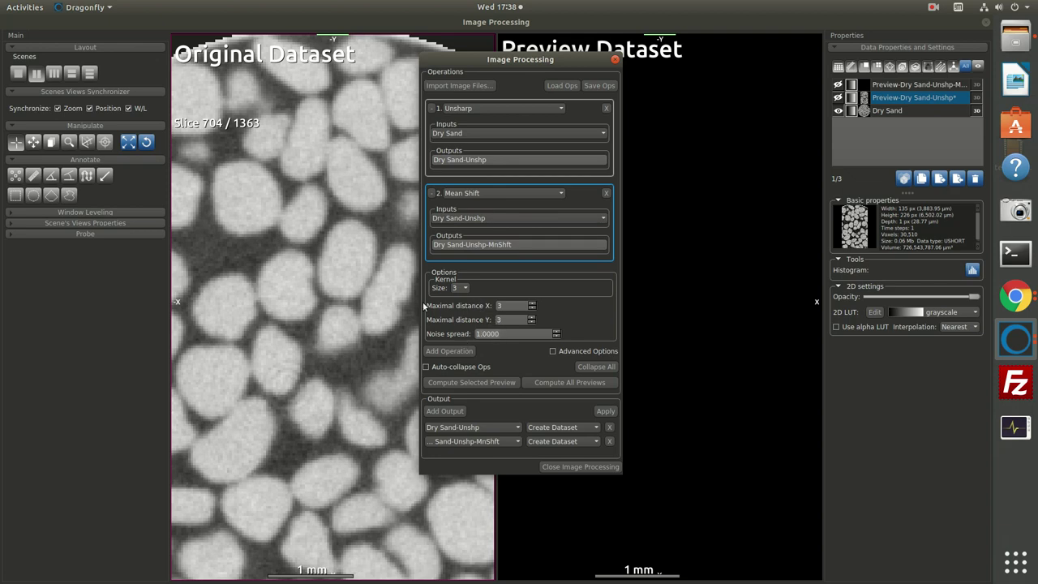
# Set the Mean Shift noise spread to 65535 and compute the previews of all operations.
pyautogui.write('65335')
pyautogui.press('BackSpace')
pyautogui.press('BackSpace')
pyautogui.press('BackSpace')
pyautogui.write('535')
pyautogui.click(546, 384)
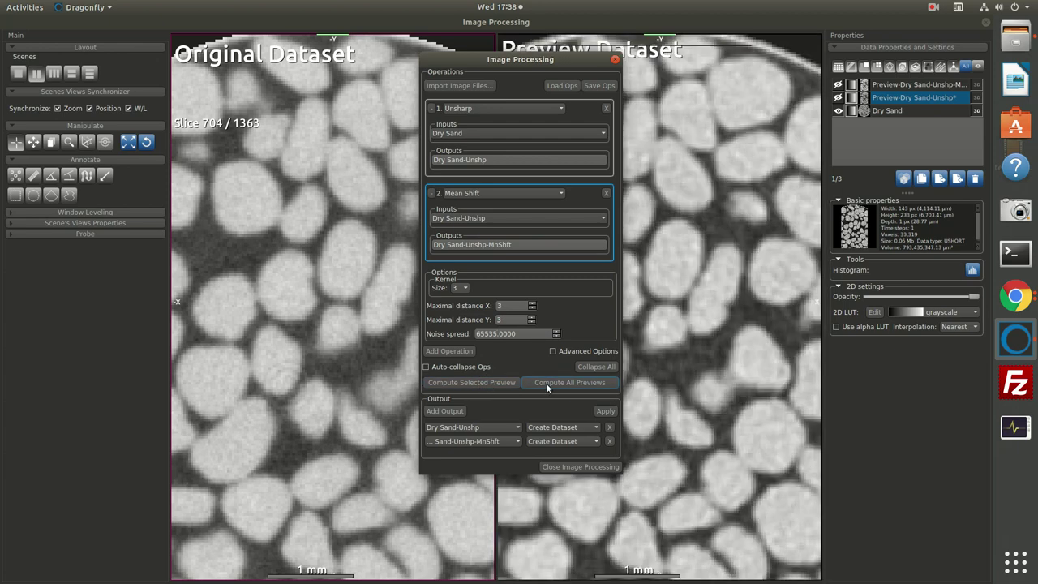
# Compare the Unsharp and Mean Shift previews against the original dataset.
pyautogui.click(584, 110)
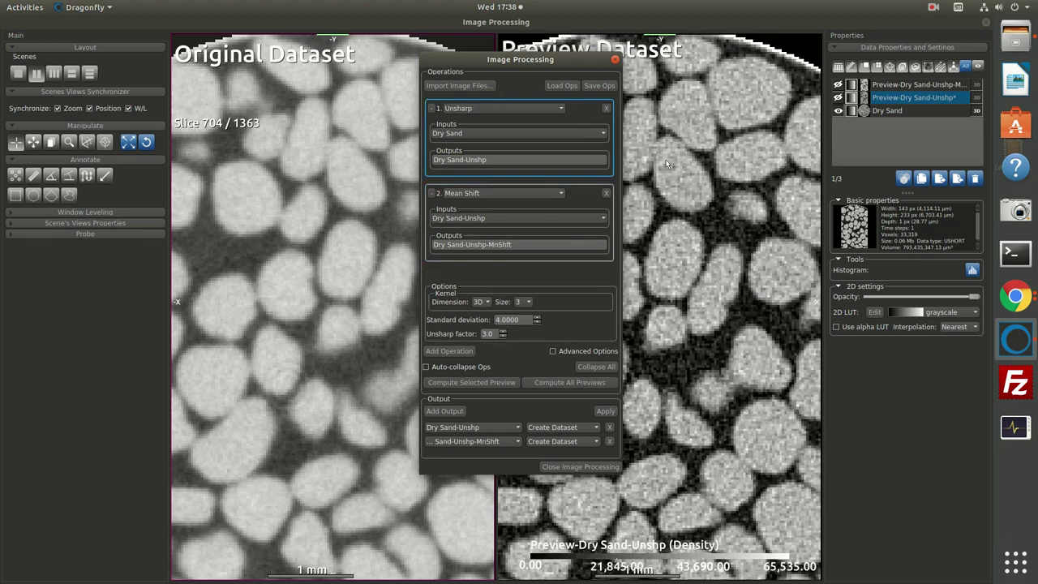
pyautogui.click(580, 199)
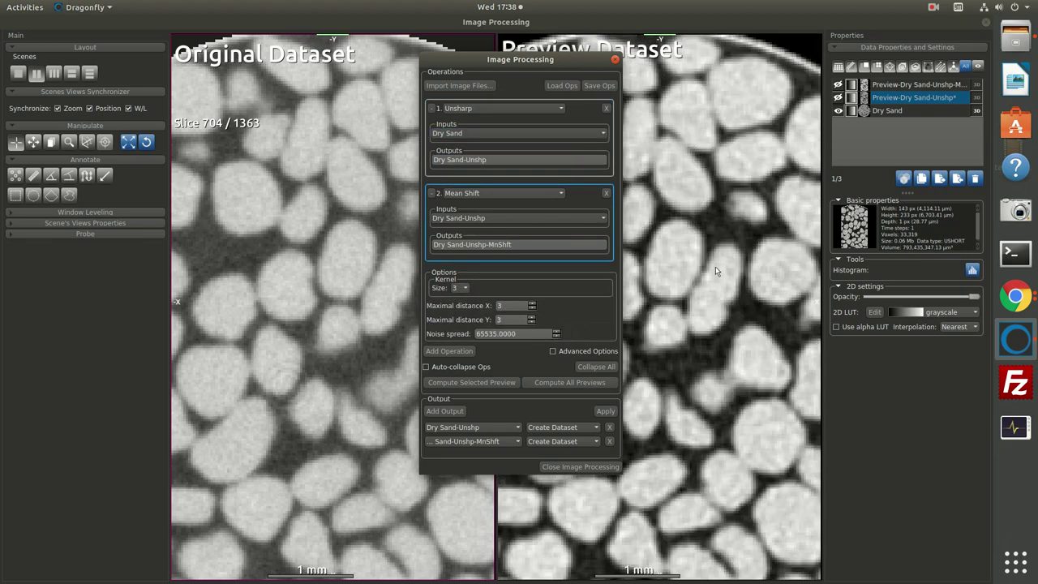
pyautogui.scroll(-5, 367, 354)
pyautogui.scroll(5, 336, 381)
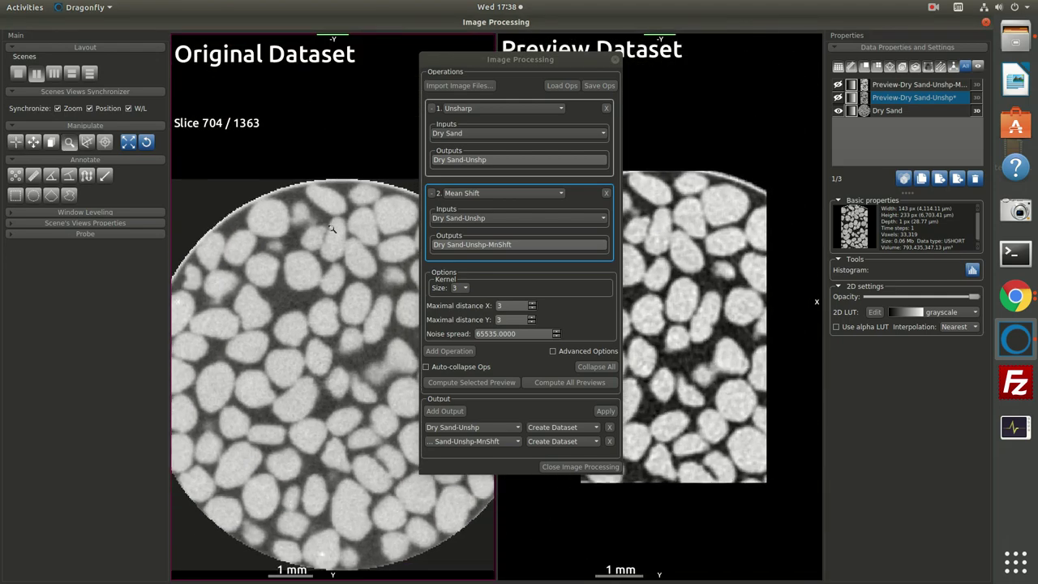
pyautogui.scroll(1, 340, 381)
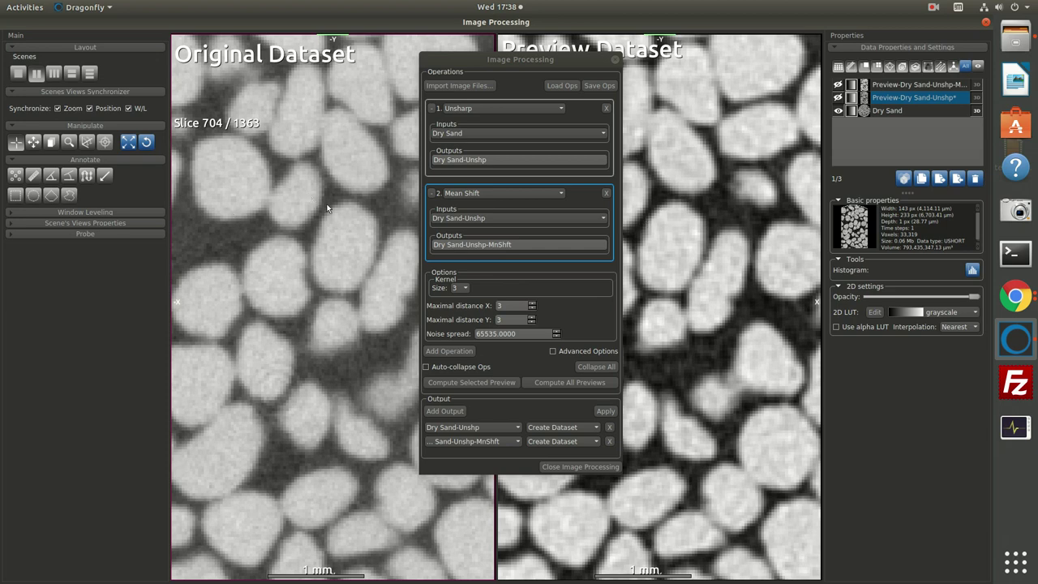
# Draw a diagonal ruler about 1,843 µm long across several grains in the Mean Shift preview and select it.
pyautogui.click(34, 176)
pyautogui.moveTo(632, 196); pyautogui.dragTo(783, 283)
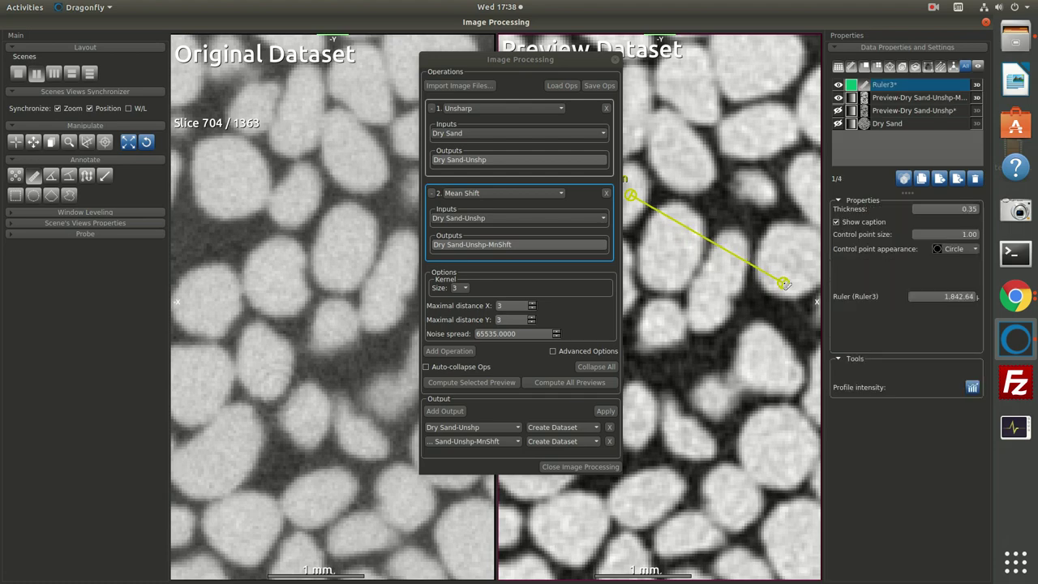
pyautogui.click(884, 86)
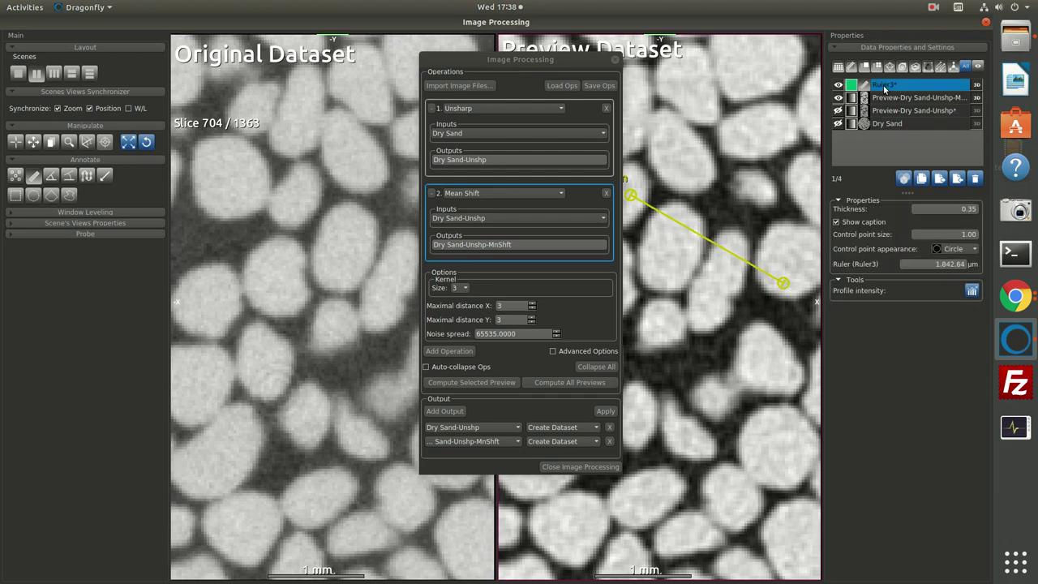
# Plot the intensity profile along the ruler for all datasets using Disk averaging mode.
pyautogui.click(971, 290)
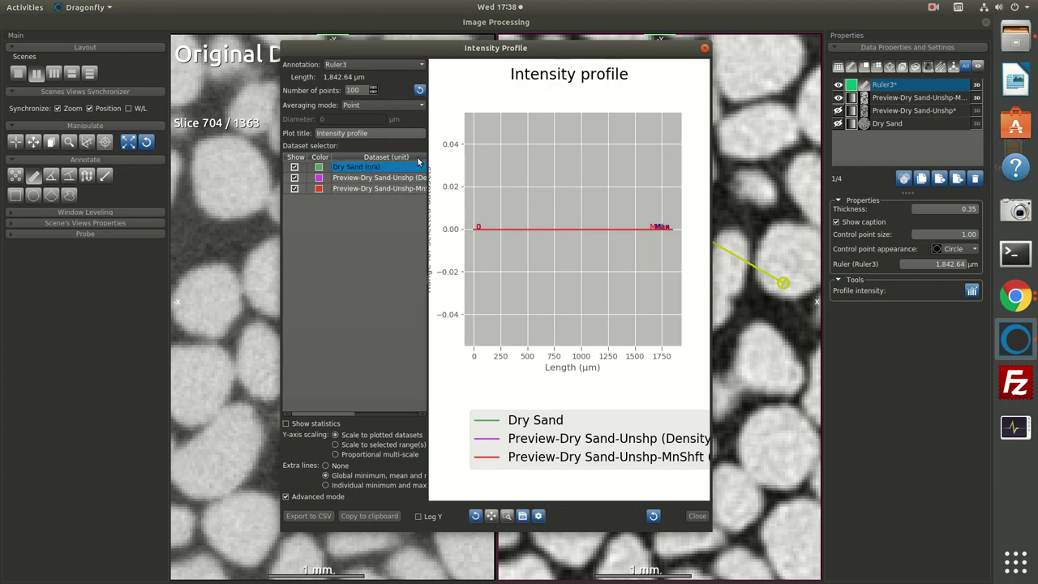
pyautogui.click(350, 103)
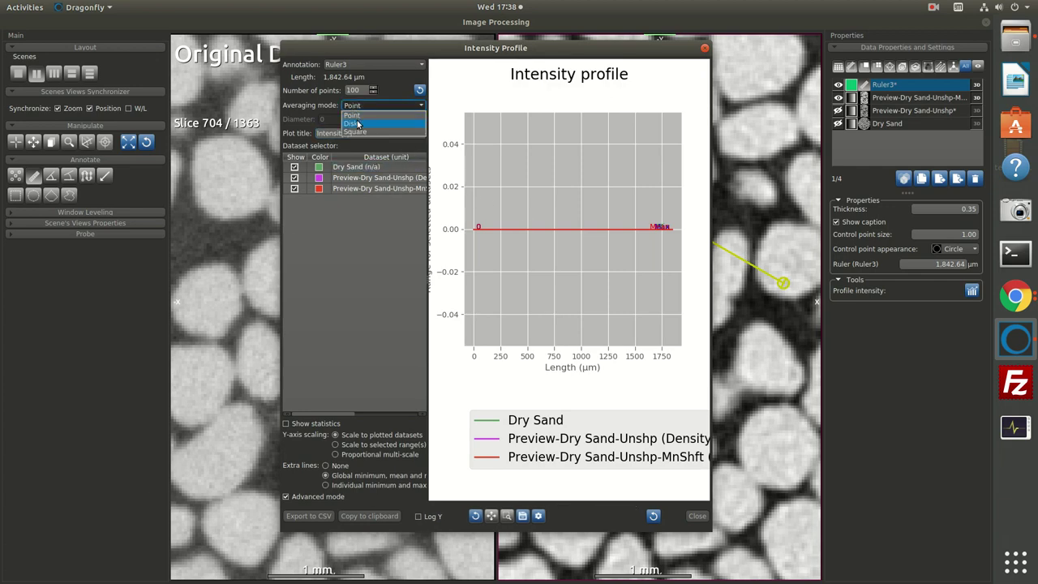
pyautogui.click(359, 121)
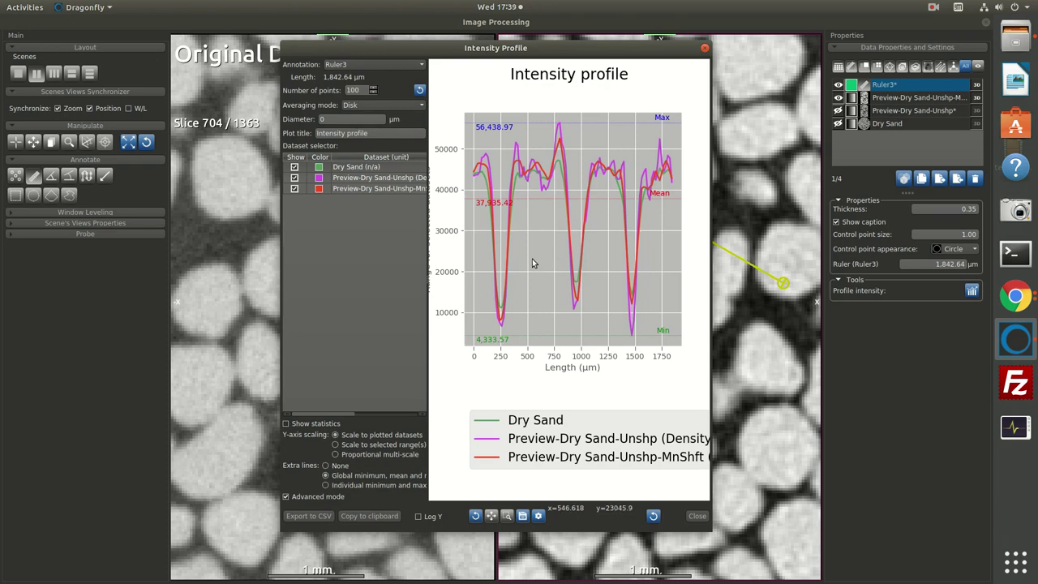
# Compare the intensity profiles of the Unsharp and Mean Shift previews with Dry Sand by toggling their curves, and close the plot.
pyautogui.click(294, 178)
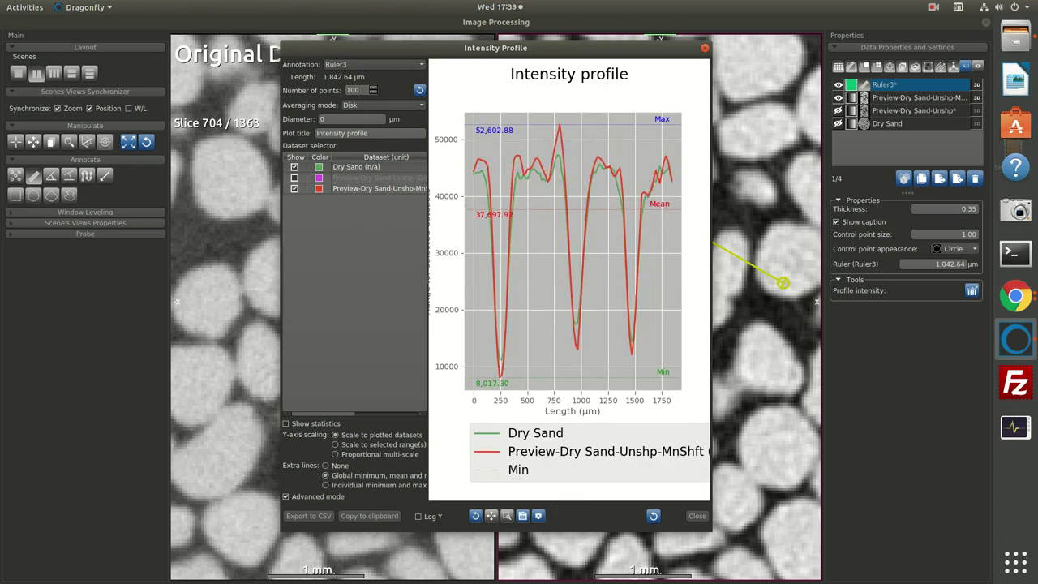
pyautogui.click(294, 189)
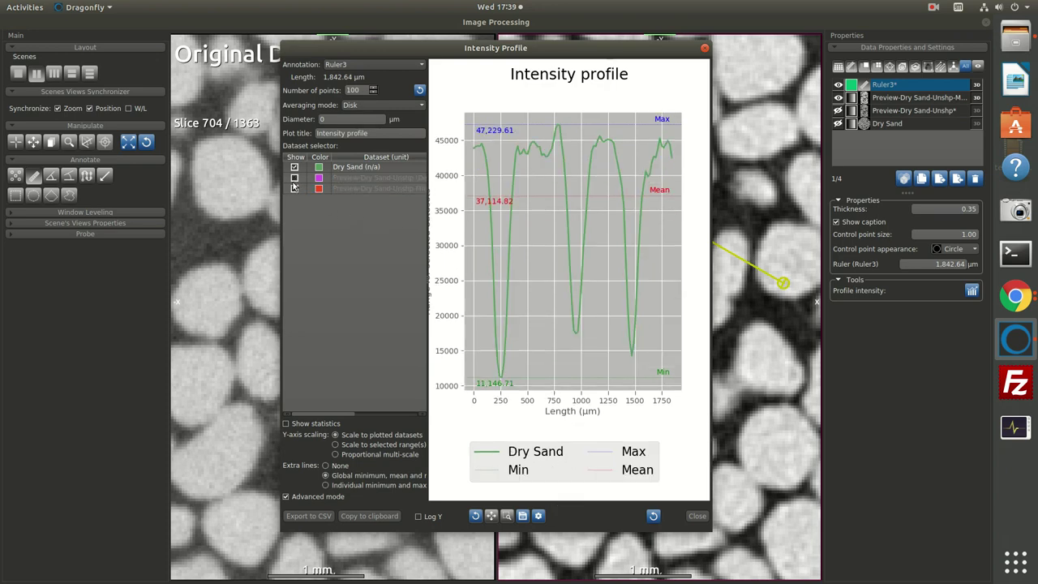
pyautogui.click(294, 178)
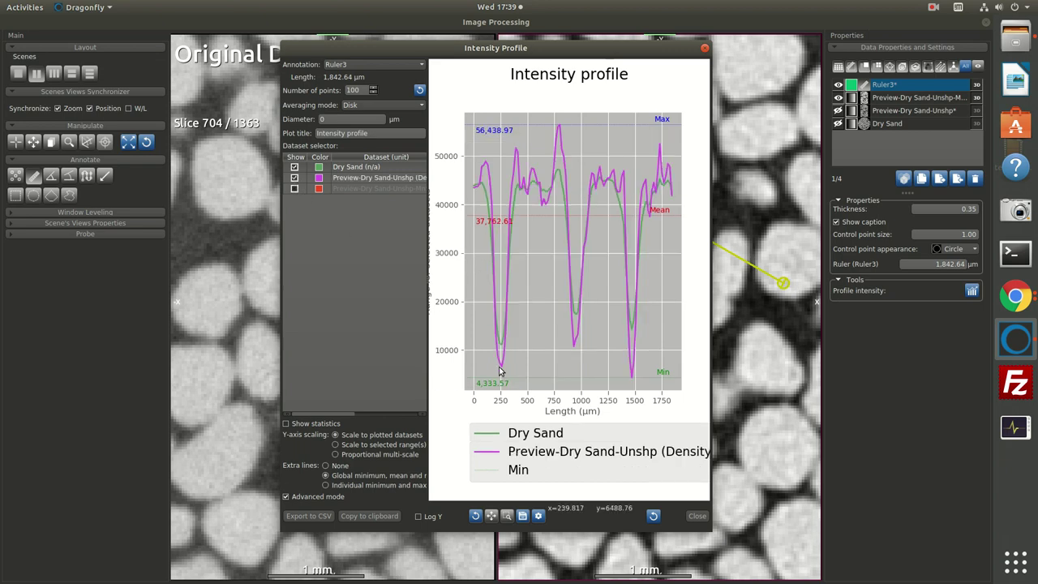
pyautogui.click(295, 189)
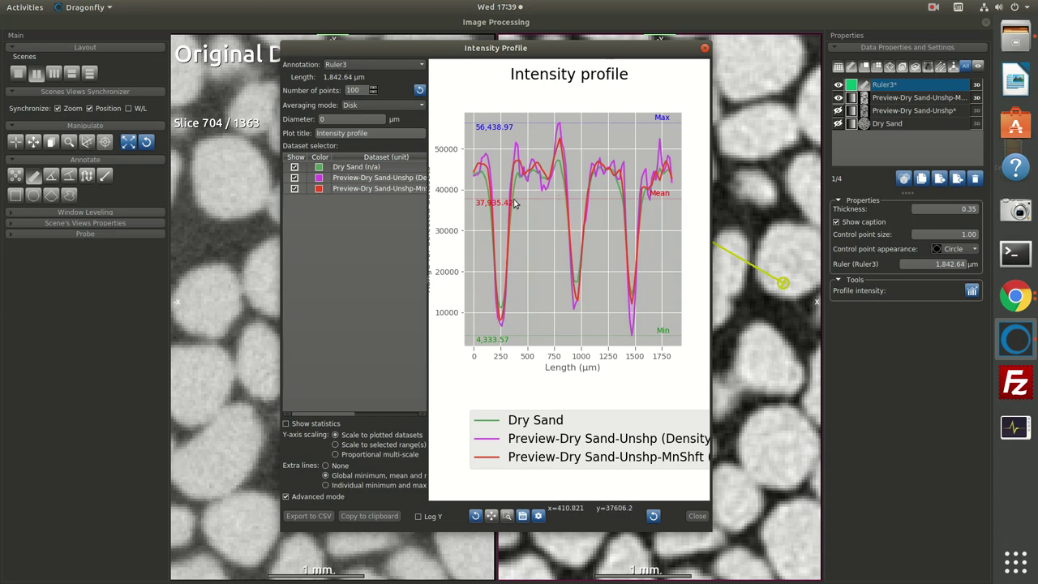
pyautogui.click(705, 48)
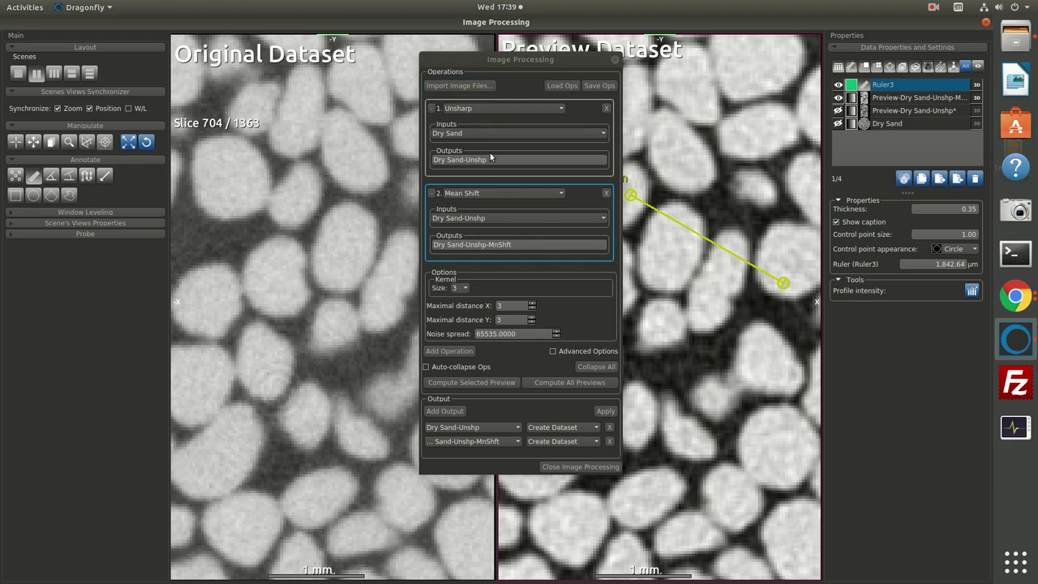
# Remove the Dry Sand-Unshp output and apply the operations to create only the Dry Sand-Unshp-MnShft dataset.
pyautogui.click(441, 133)
pyautogui.click(611, 430)
pyautogui.click(610, 430)
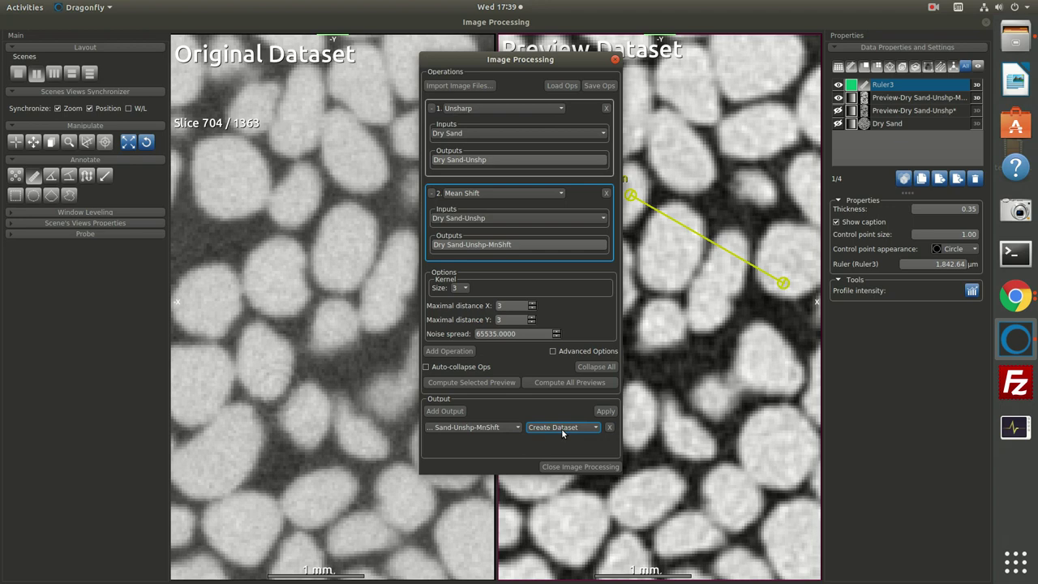
pyautogui.click(604, 411)
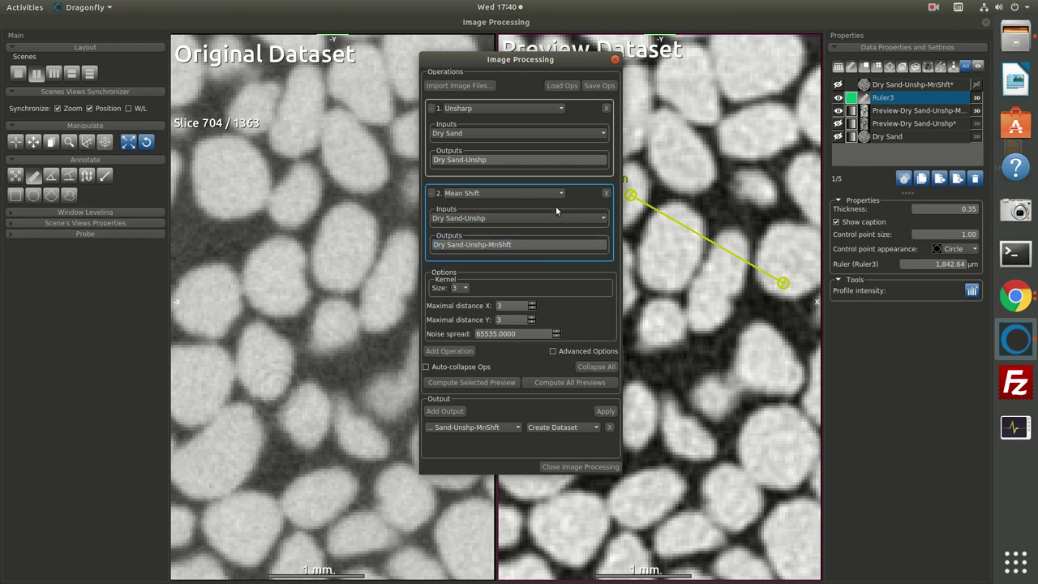
# Remove the Mean Shift operation, change the Unsharp operation to Sobel, and add an output for it.
pyautogui.click(606, 194)
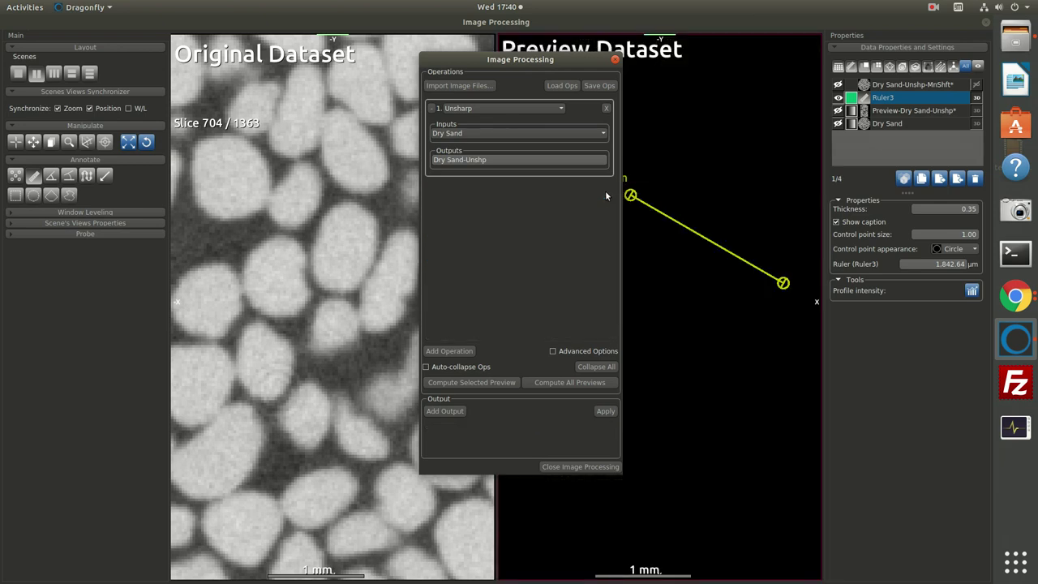
pyautogui.click(503, 108)
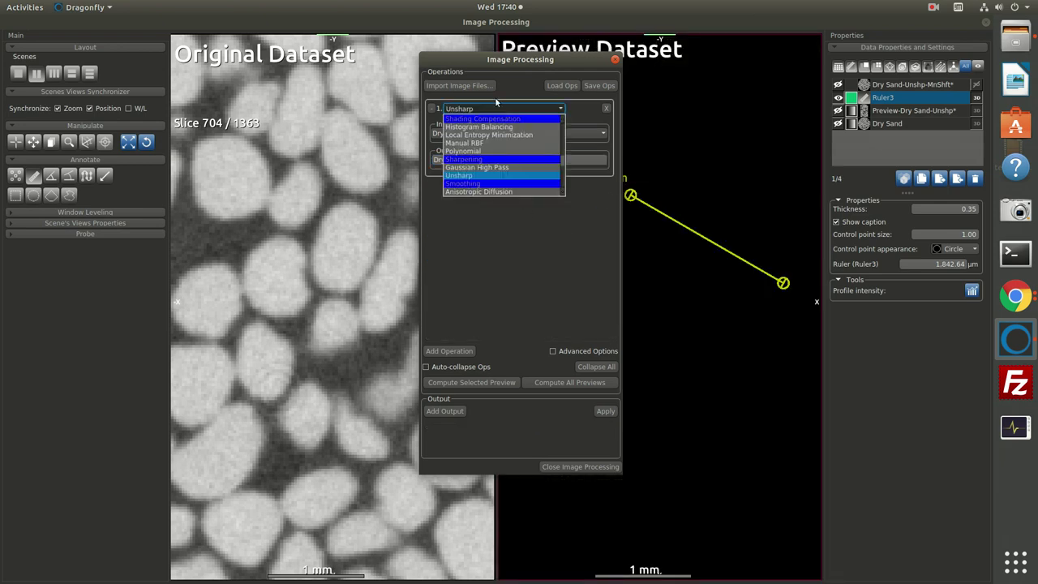
pyautogui.scroll(-5, 494, 96)
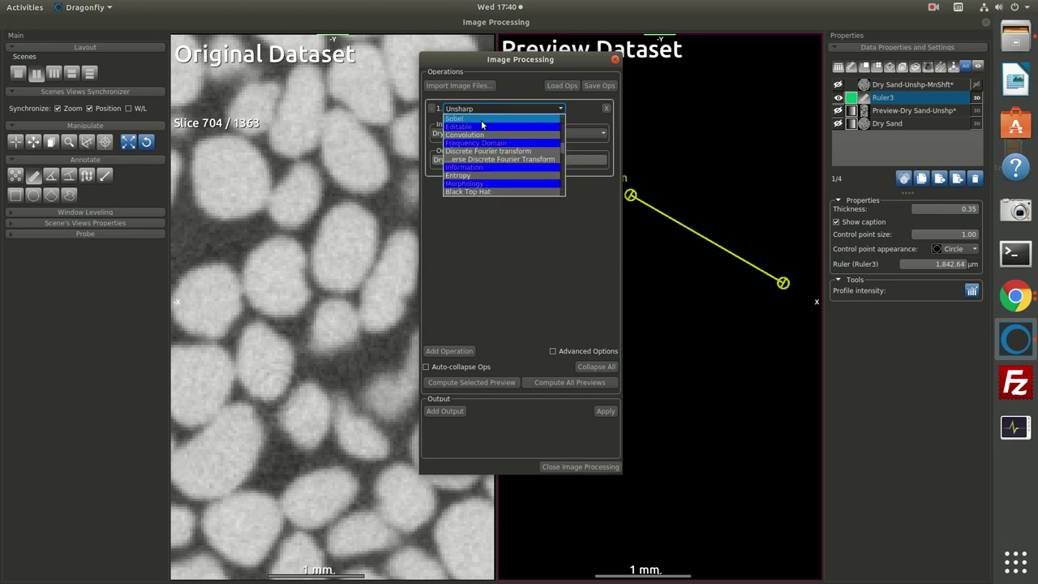
pyautogui.click(481, 118)
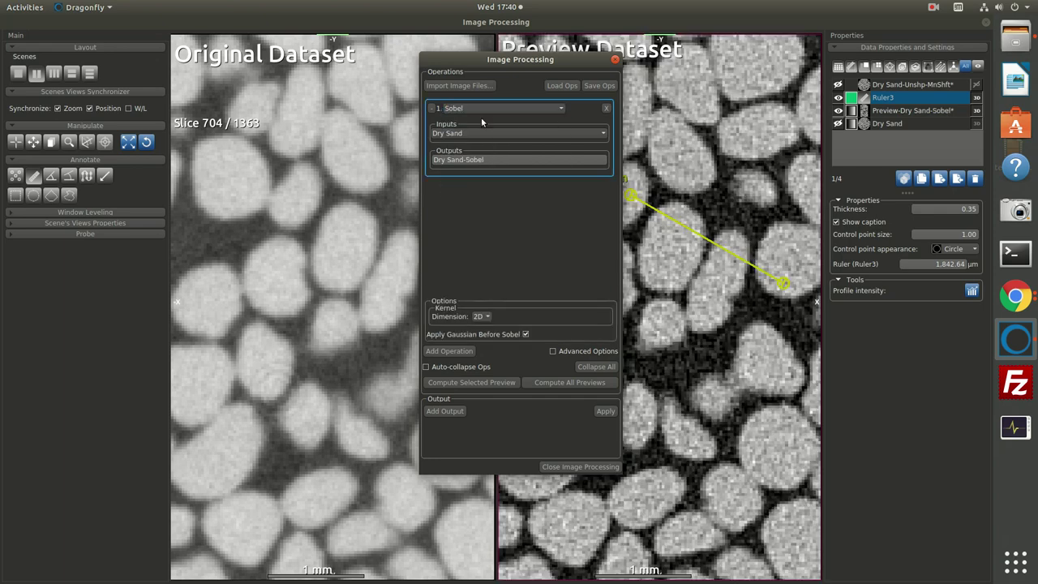
pyautogui.click(459, 411)
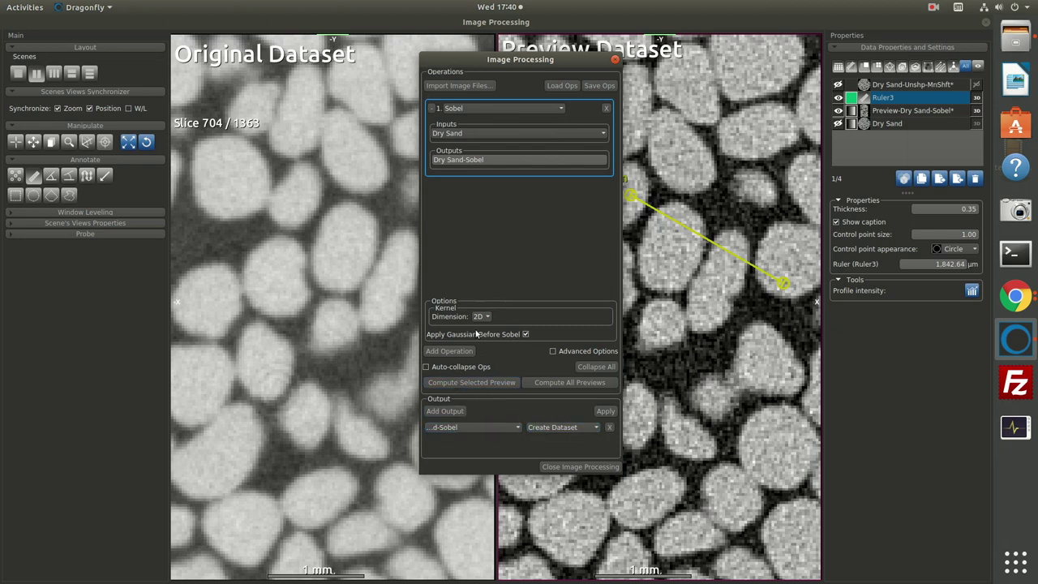
# Set the Sobel kernel dimension to 3D and disable applying a Gaussian before Sobel.
pyautogui.click(480, 316)
pyautogui.click(490, 333)
pyautogui.click(525, 334)
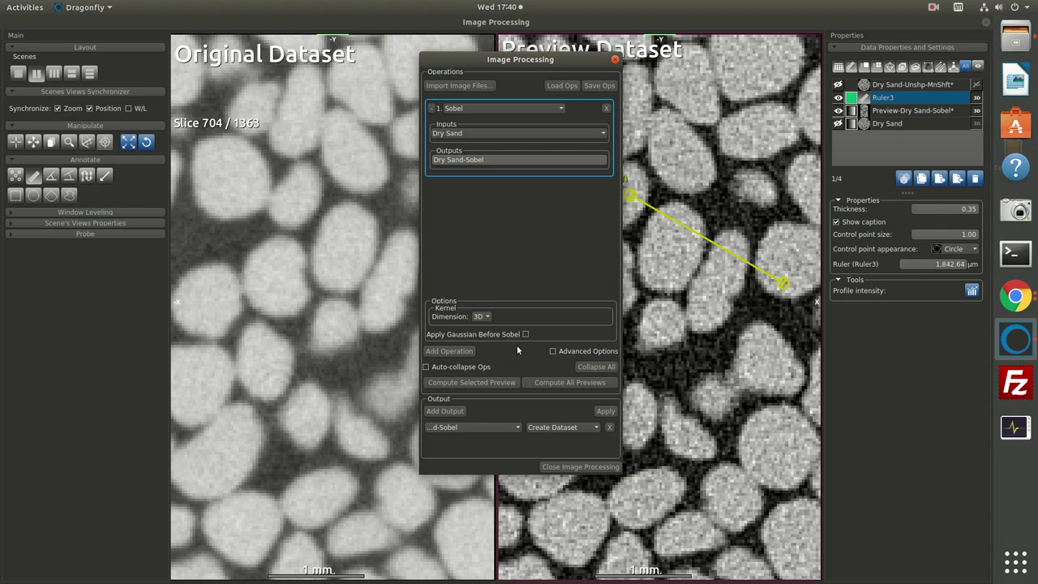
# Use Dry Sand-Unshp-MnShft as the Sobel input and compute its preview.
pyautogui.click(478, 134)
pyautogui.click(479, 167)
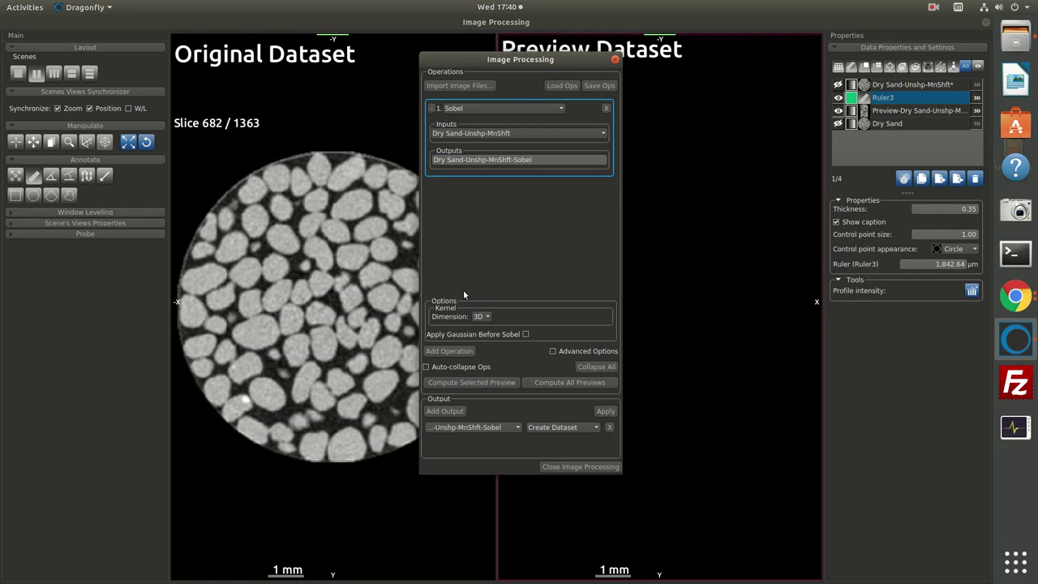
pyautogui.click(464, 383)
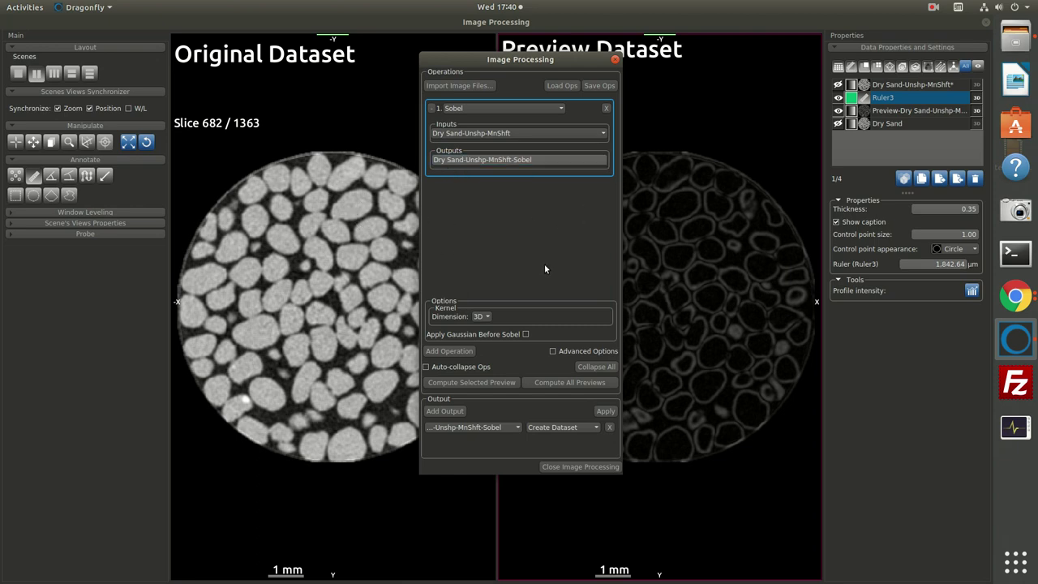
# Save the Sobel operation stack as Sobel3D-NoPreSmooth for the current user only.
pyautogui.click(599, 85)
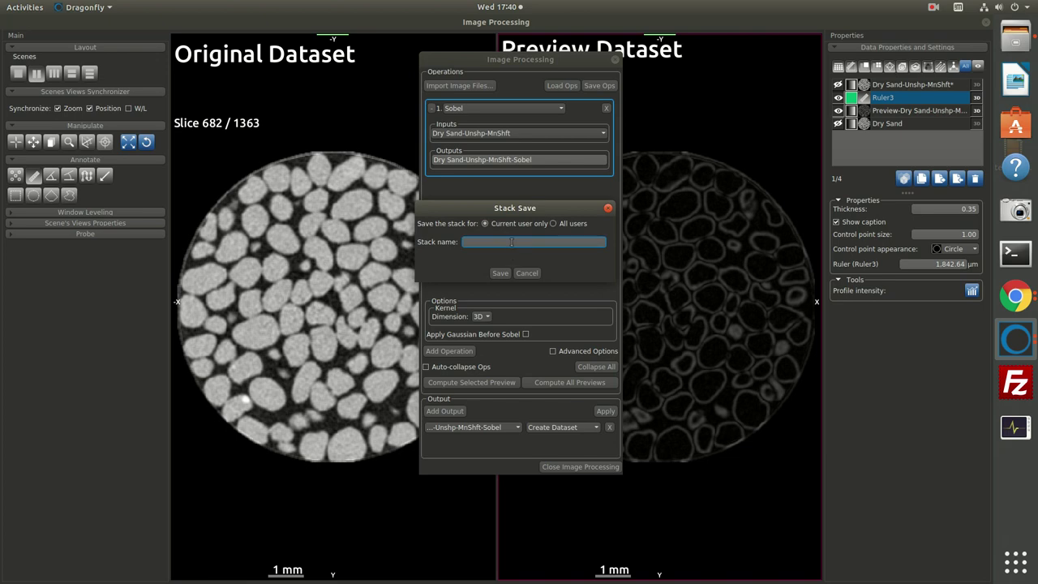
pyautogui.write('Sobel')
pyautogui.press('BackSpace')
pyautogui.write('_Smooth')
pyautogui.click(499, 273)
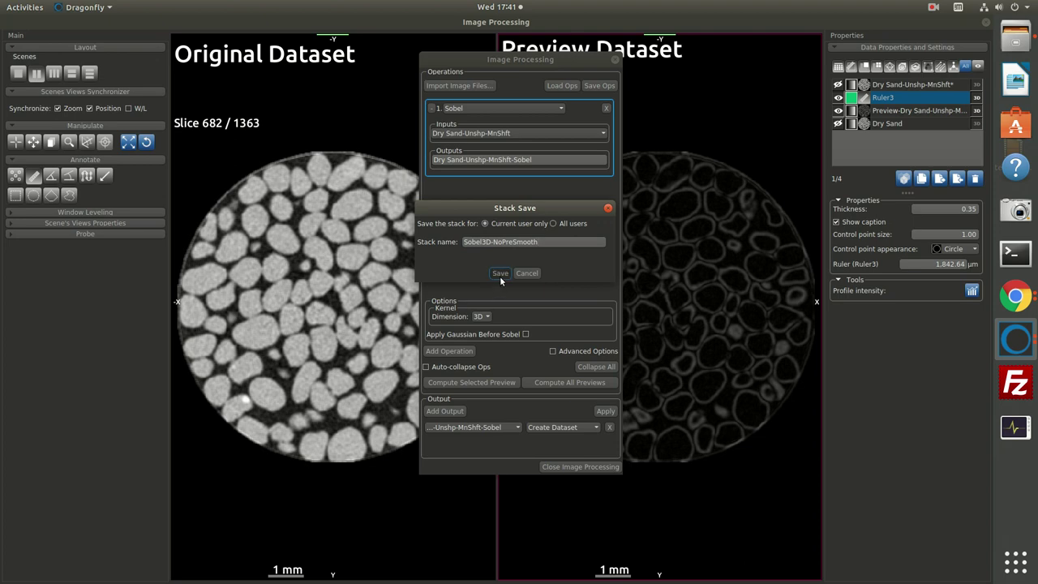
# Close the image processing workspace and expand the Image Processing settings in the main workspace.
pyautogui.click(614, 62)
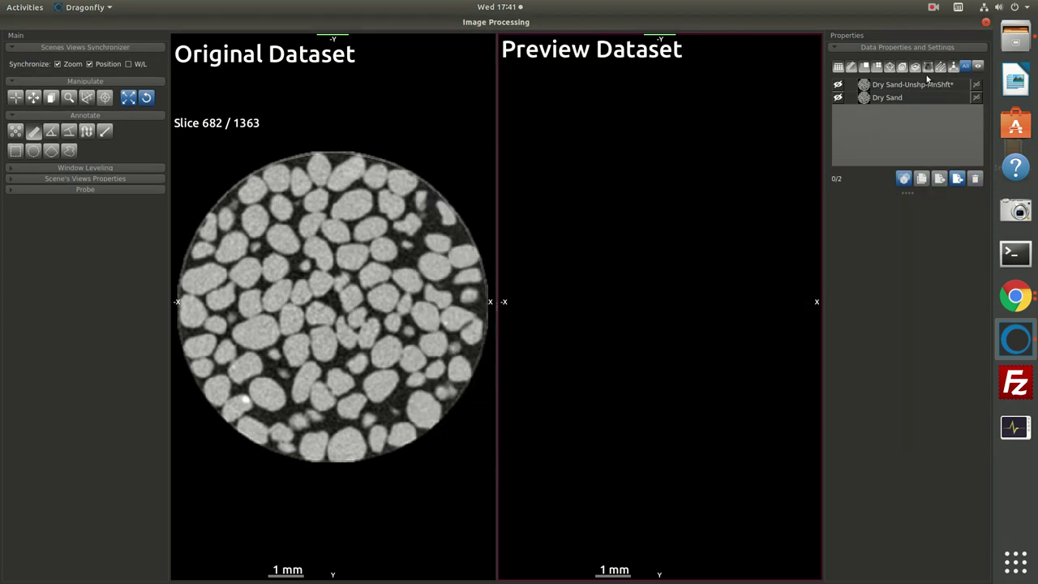
pyautogui.click(986, 24)
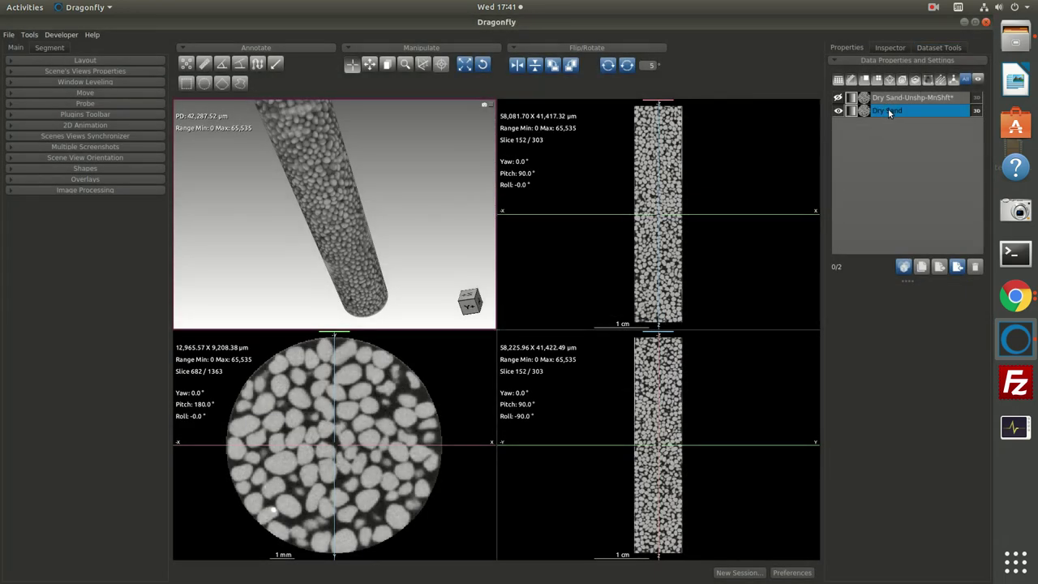
pyautogui.click(905, 97)
pyautogui.click(854, 131)
pyautogui.click(78, 191)
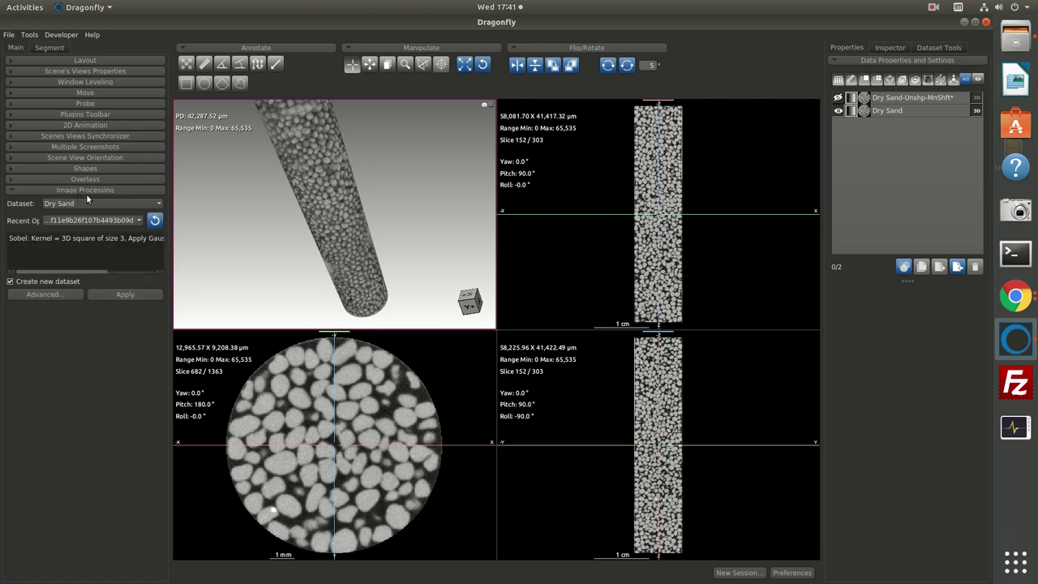
# Choose Dry Sand-Unshp-MnShft as the dataset to process and the recent Sobel3D stack as the operation.
pyautogui.click(909, 99)
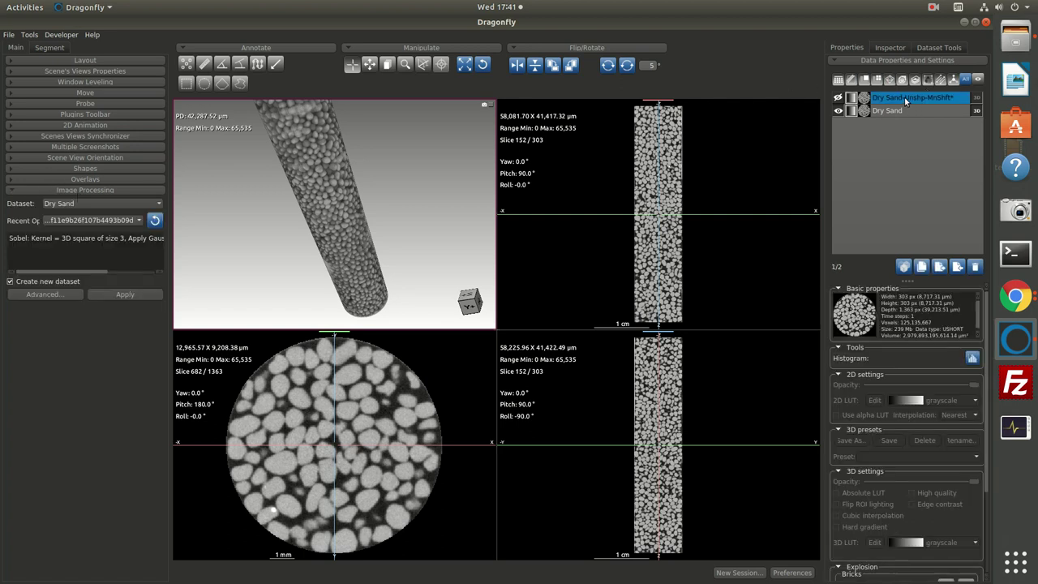
pyautogui.click(110, 204)
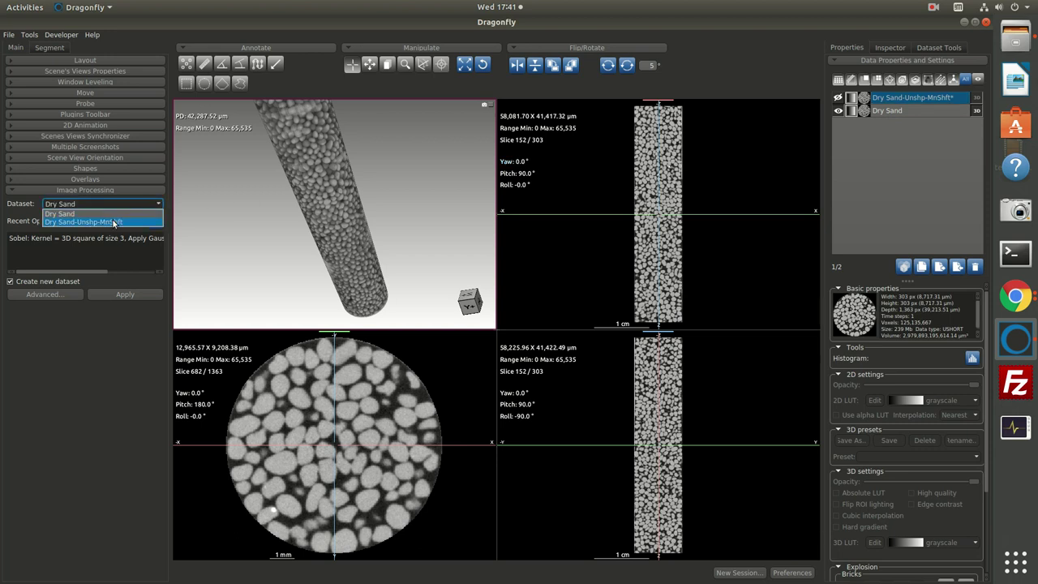
pyautogui.click(114, 221)
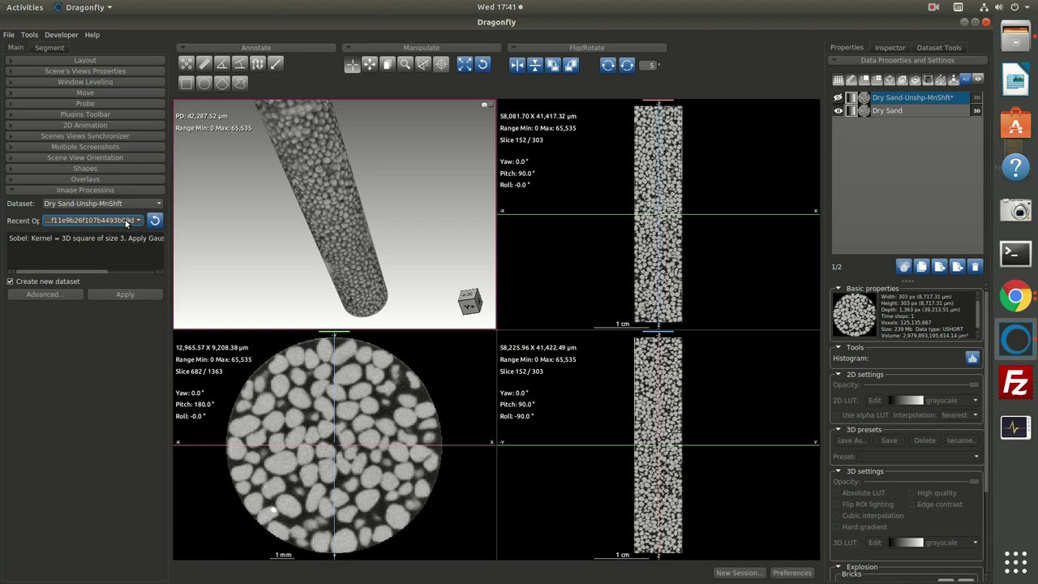
pyautogui.click(110, 222)
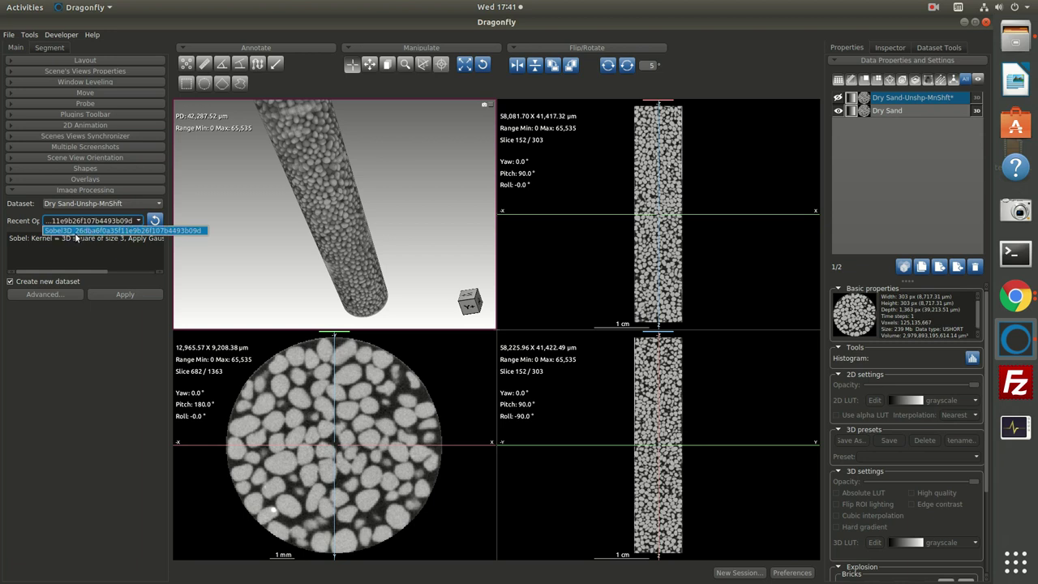
pyautogui.click(78, 232)
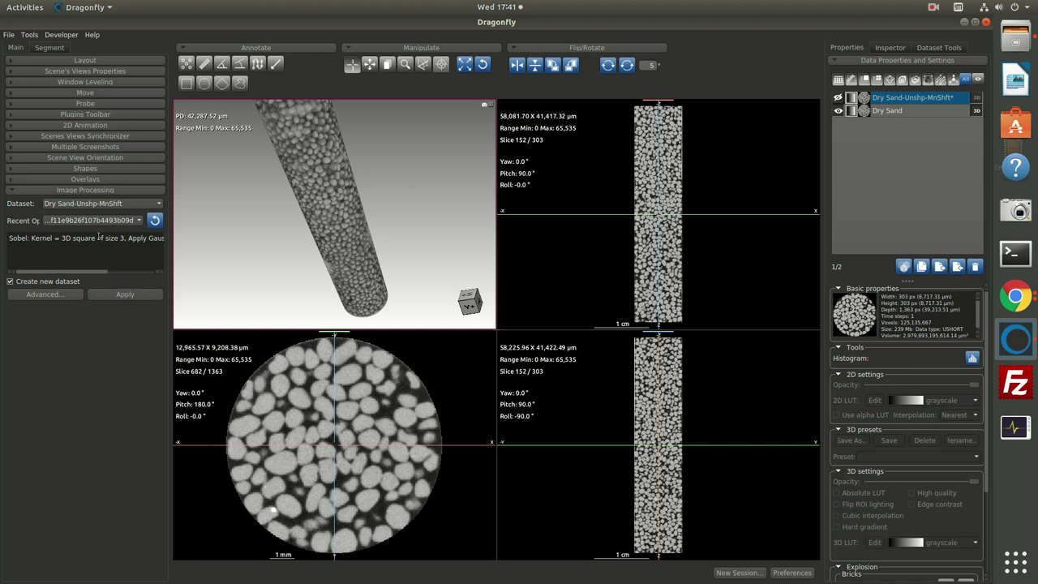
# Collapse the Image Processing settings and show the Dry Sand-Unshp-MnShft dataset in the views.
pyautogui.click(81, 191)
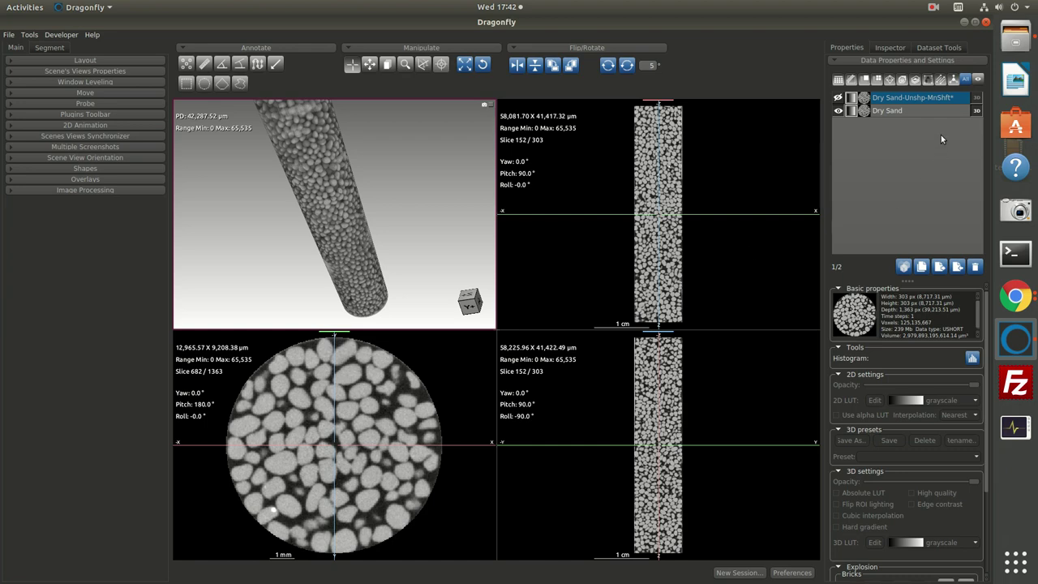
pyautogui.click(838, 97)
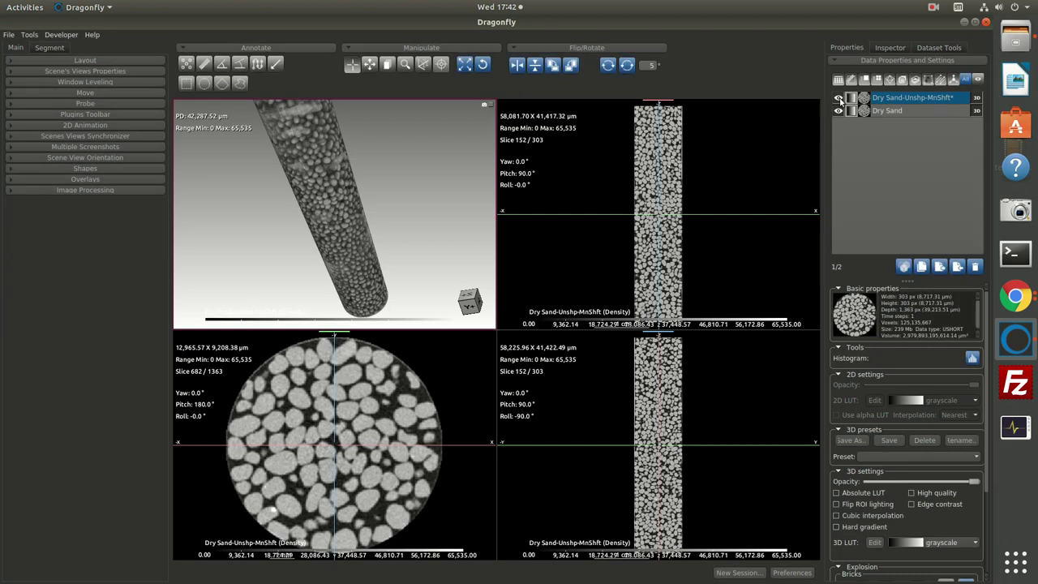
pyautogui.click(911, 106)
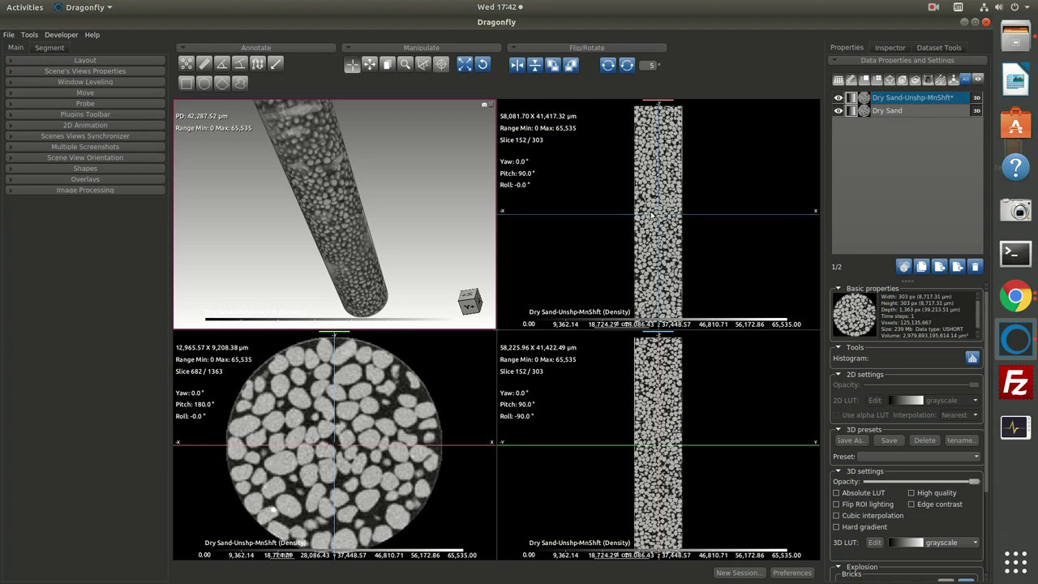